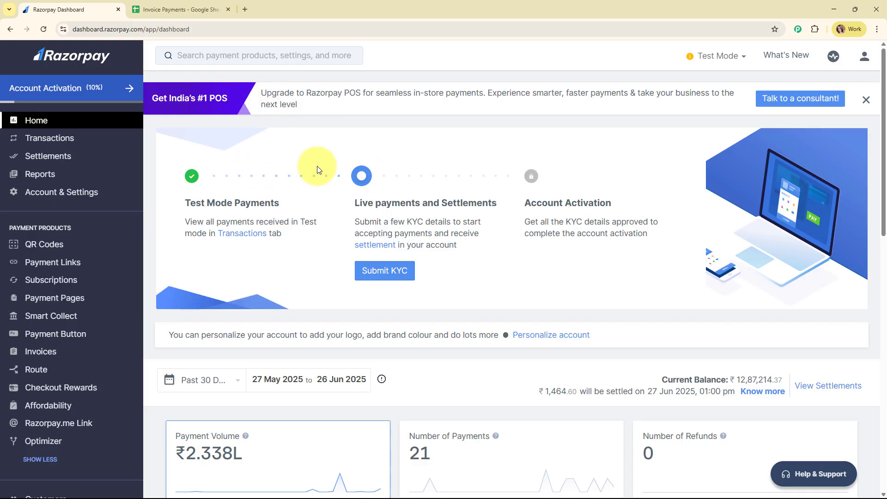
- Review the Invoice Payments spreadsheet's columns and the newest invoice's customer details in the Razorpay invoice list
{"action": "left_click", "coordinate": [206, 12]}
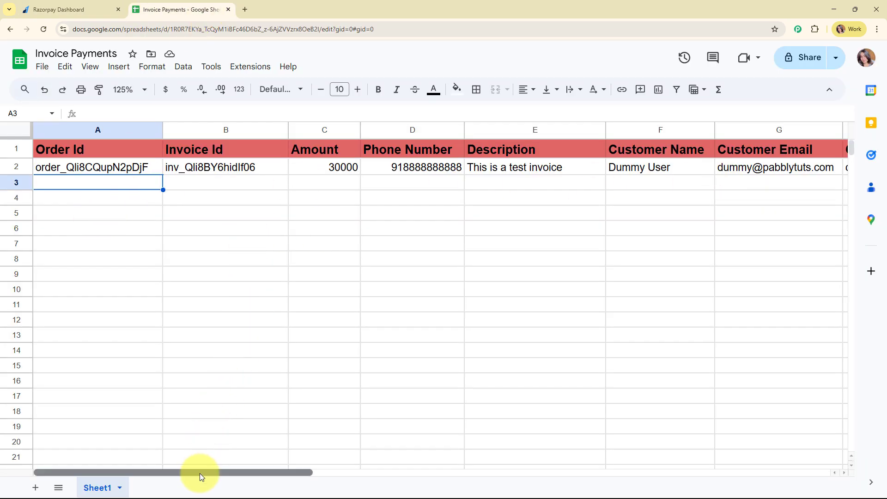
{"action": "mouse_move", "coordinate": [199, 472]}
{"action": "left_mouse_down"}
{"action": "mouse_move", "coordinate": [312, 484]}
{"action": "mouse_move", "coordinate": [191, 476]}
{"action": "left_mouse_up"}
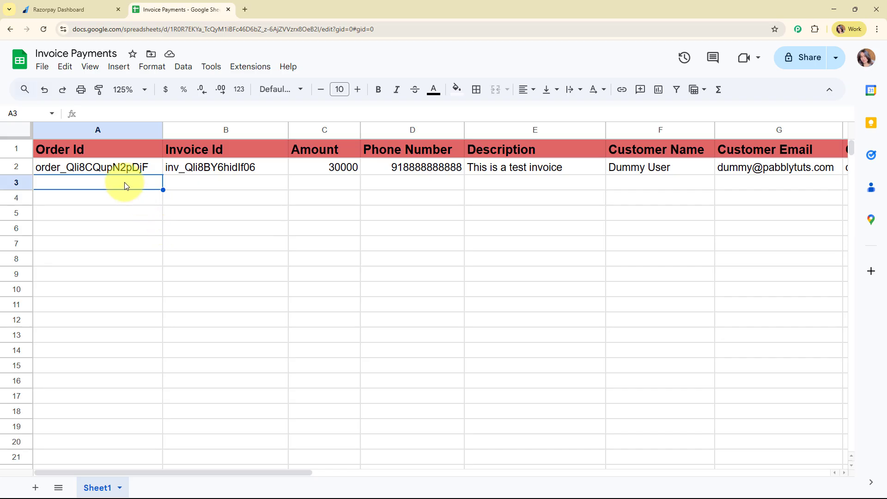
{"action": "left_click", "coordinate": [82, 9]}
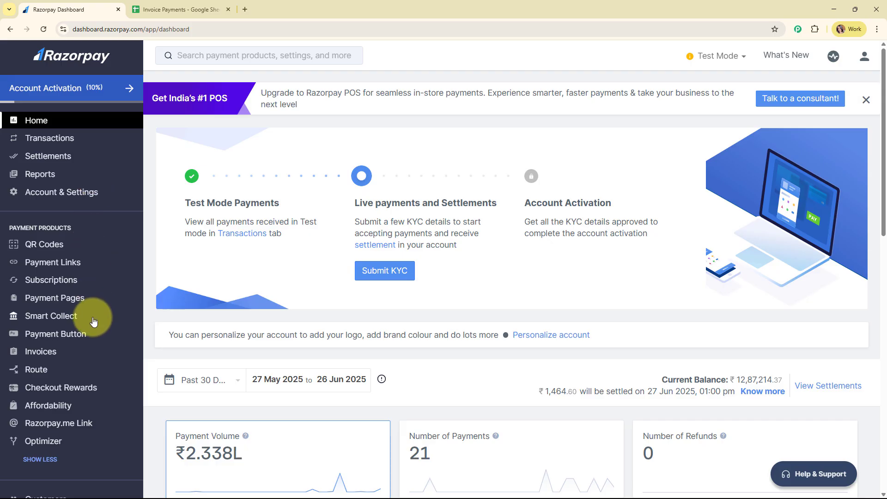
{"action": "left_click", "coordinate": [14, 352]}
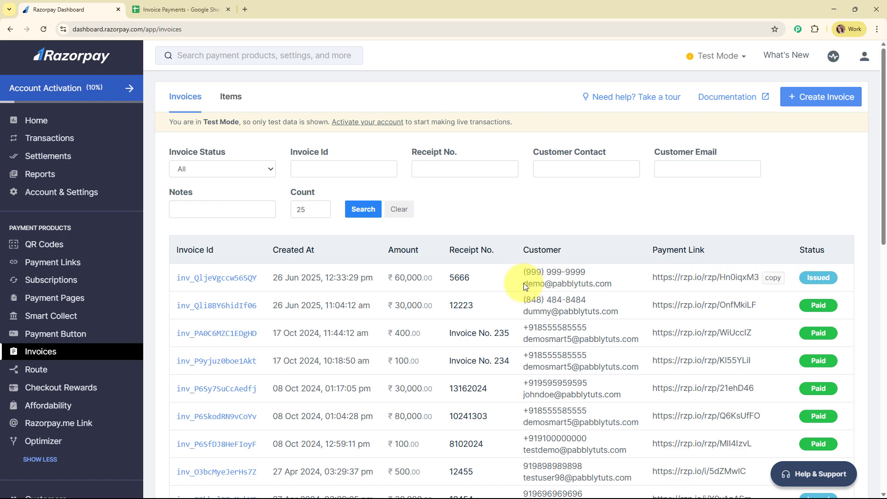
{"action": "left_click_drag", "start_coordinate": [525, 287], "coordinate": [646, 287]}
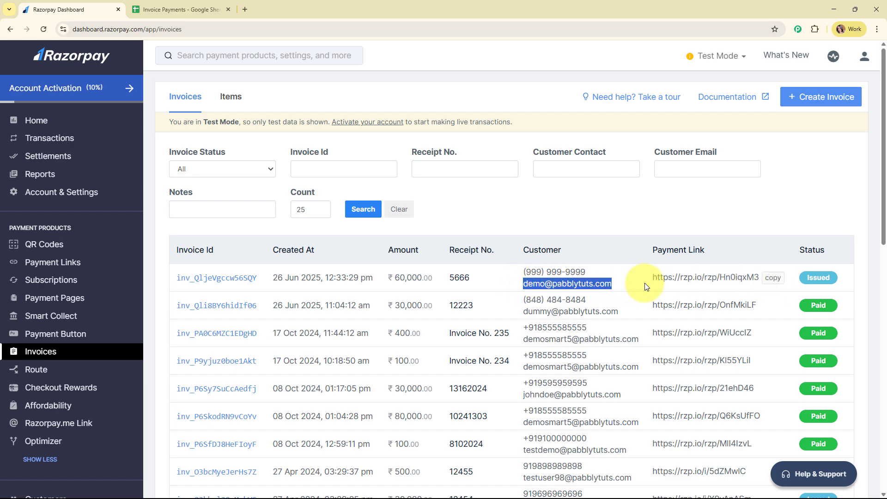
- Switch to Gmail, open the emailed invoice for the camera, and proceed to pay ₹60,000
{"action": "key", "text": "alt+Tab"}
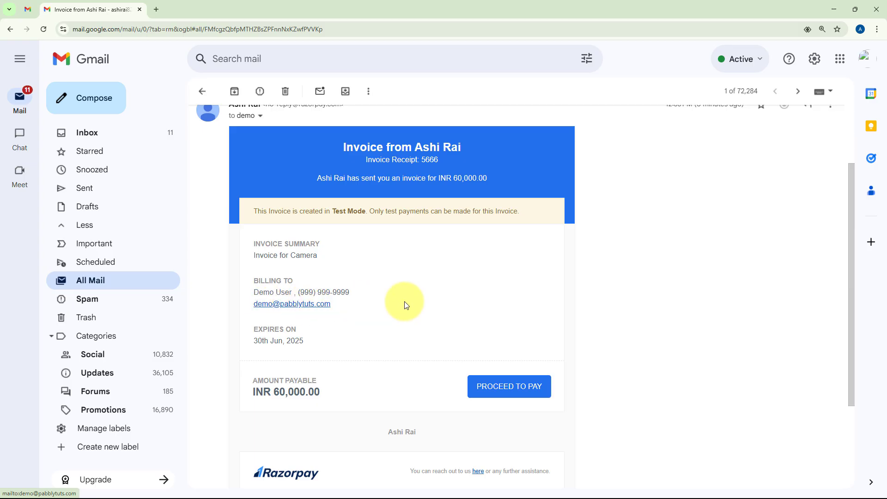
{"action": "scroll", "coordinate": [466, 306], "scroll_direction": "down", "scroll_amount": 1}
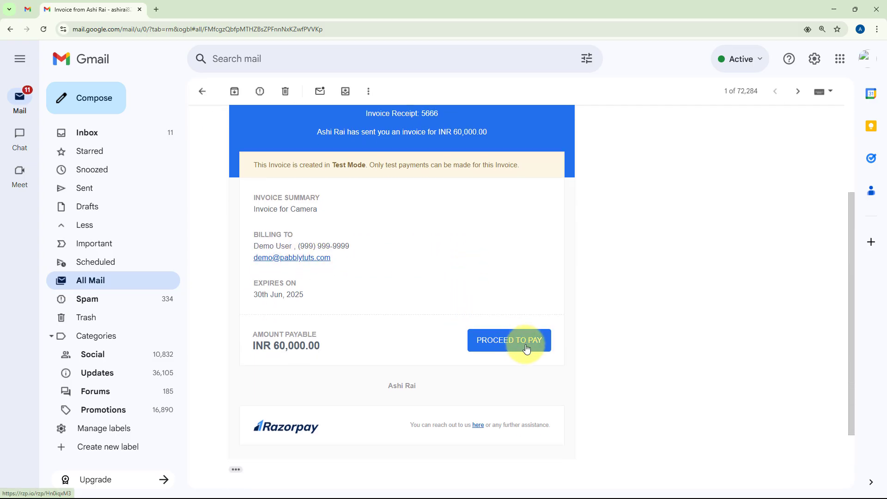
{"action": "left_click", "coordinate": [526, 348]}
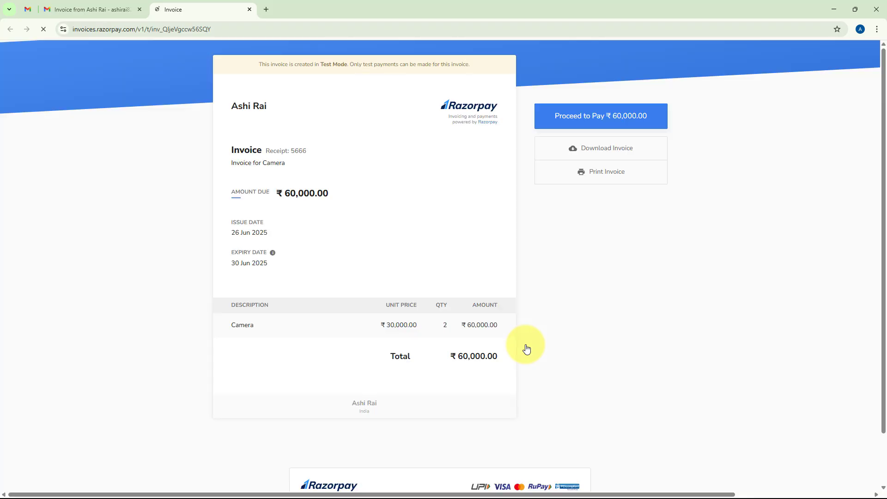
{"action": "left_click", "coordinate": [580, 122]}
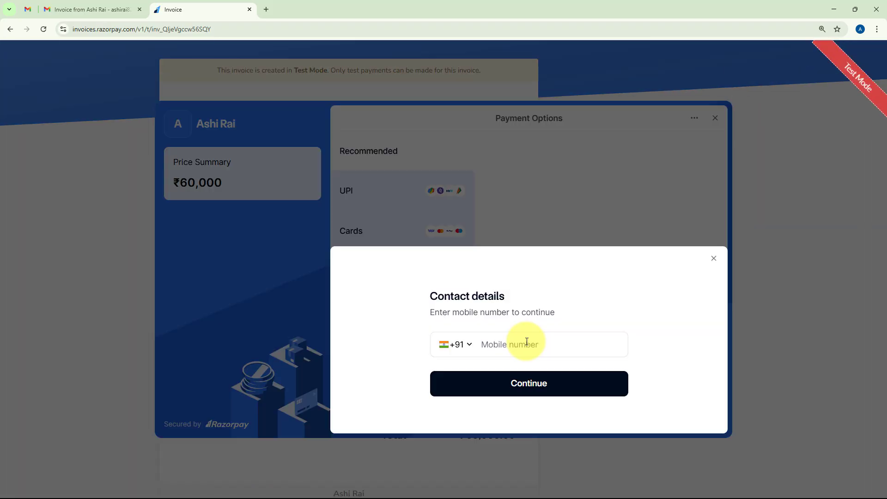
- Enter the customer's mobile number as contact details and pay the invoice by UPI with the test ID success@razorpay
{"action": "left_click", "coordinate": [527, 341]}
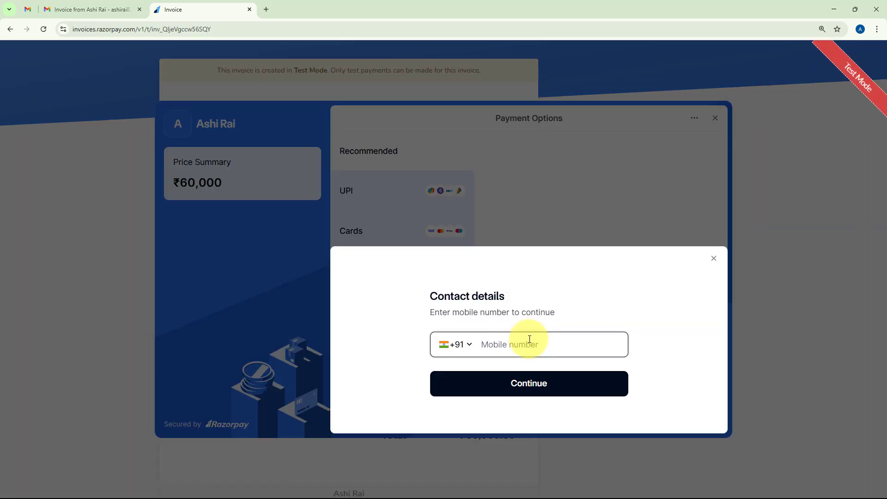
{"action": "type", "text": "8888888888"}
{"action": "key", "text": "Return"}
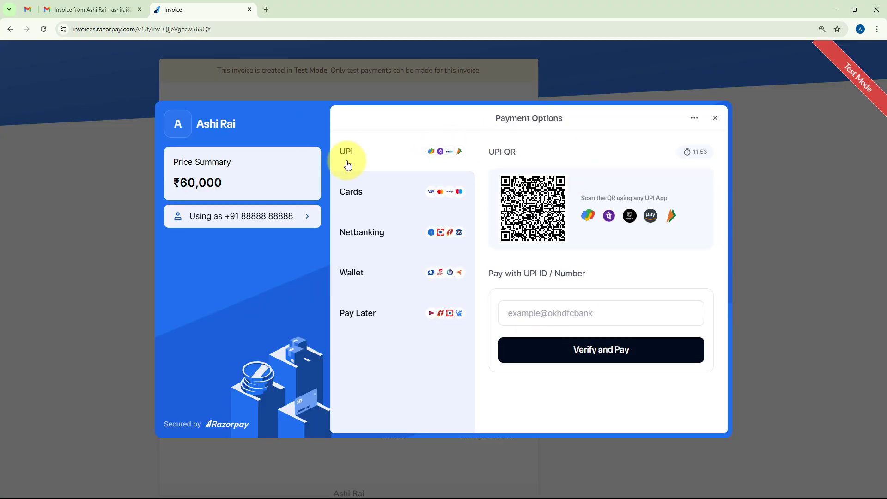
{"action": "left_click", "coordinate": [542, 322]}
{"action": "type", "text": "s"}
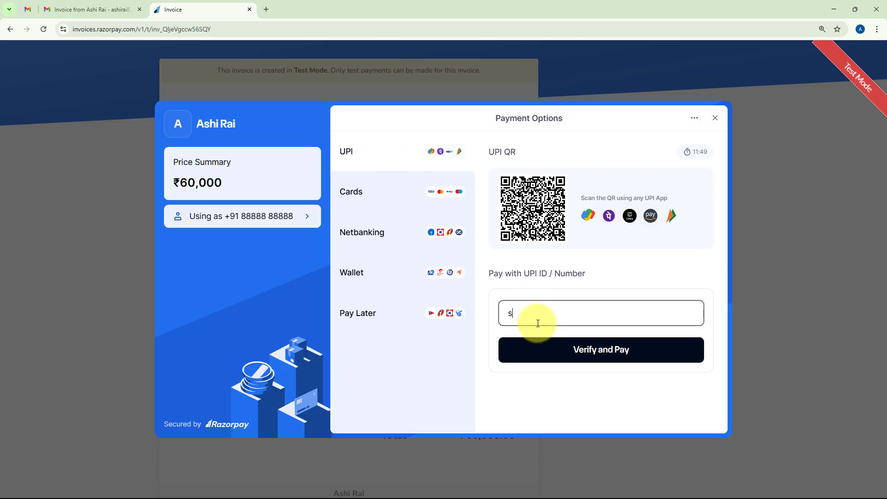
{"action": "type", "text": "uccess@razorpay"}
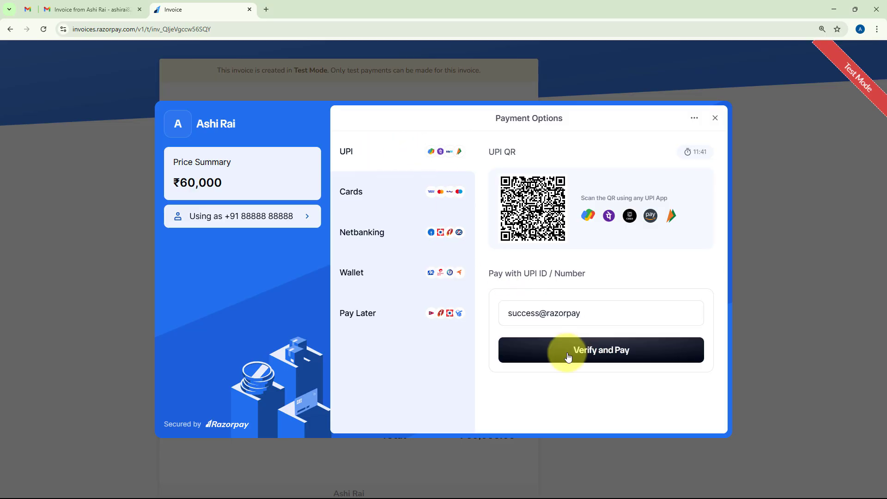
{"action": "left_click", "coordinate": [568, 351]}
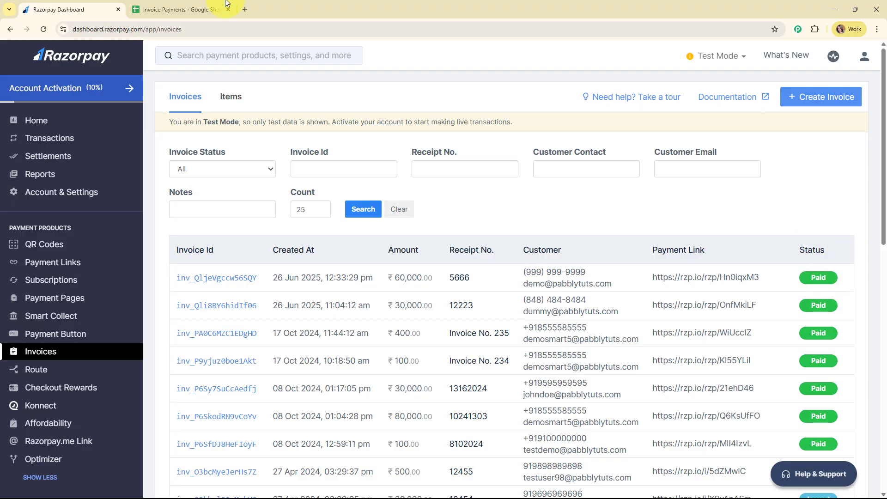
- Examine row 3 of the Invoice Payments spreadsheet from the invoice ID through the customer ID column
{"action": "left_click", "coordinate": [211, 4]}
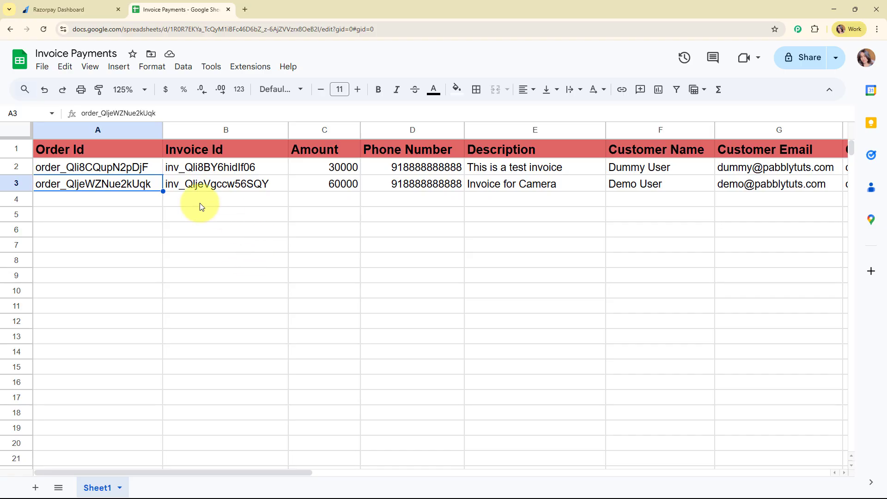
{"action": "left_click", "coordinate": [247, 187]}
{"action": "left_click", "coordinate": [342, 185]}
{"action": "left_click", "coordinate": [455, 185]}
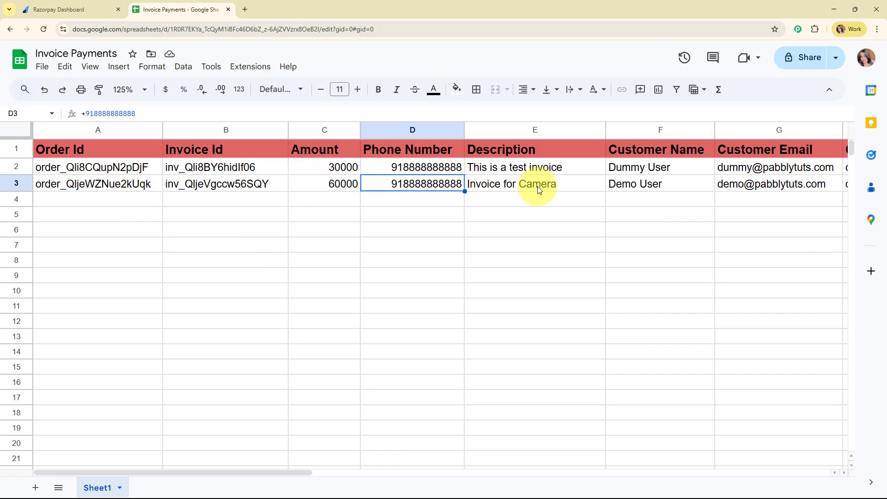
{"action": "left_click", "coordinate": [536, 186]}
{"action": "left_click_drag", "start_coordinate": [268, 473], "coordinate": [389, 477]}
{"action": "left_click", "coordinate": [427, 184]}
{"action": "left_click", "coordinate": [519, 190]}
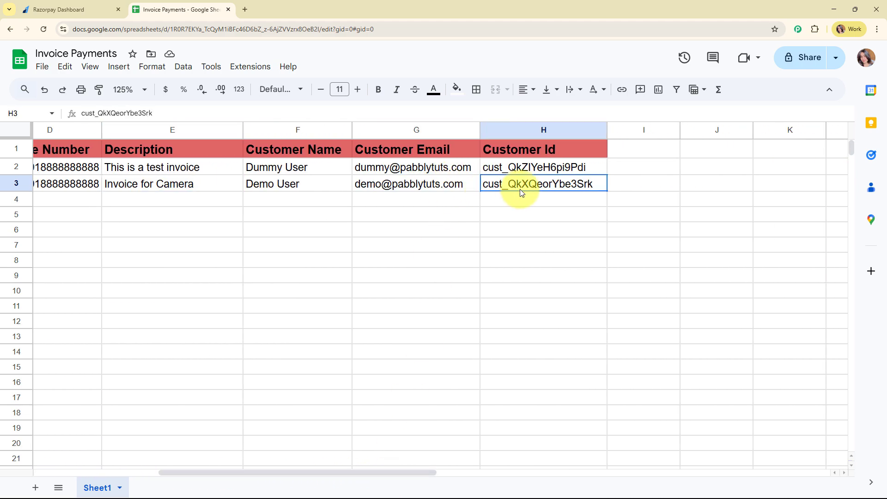
{"action": "left_click_drag", "start_coordinate": [376, 471], "coordinate": [192, 459]}
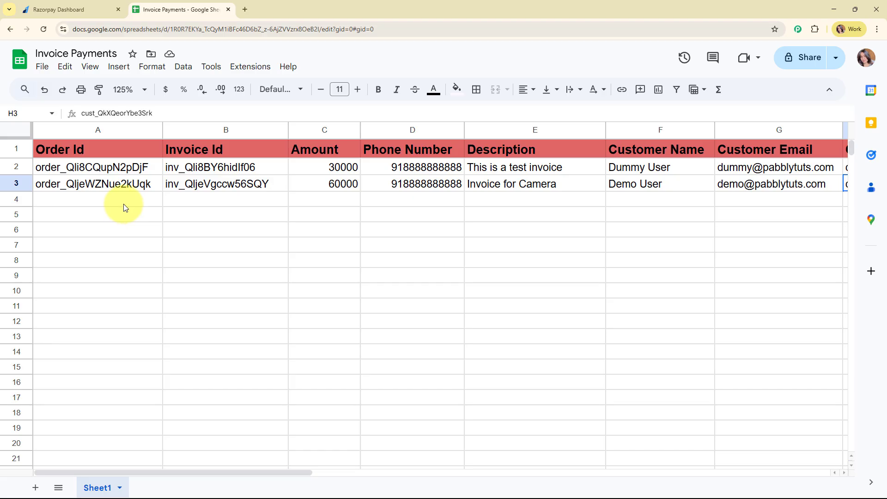
{"action": "left_click", "coordinate": [74, 9]}
{"action": "left_click", "coordinate": [154, 5]}
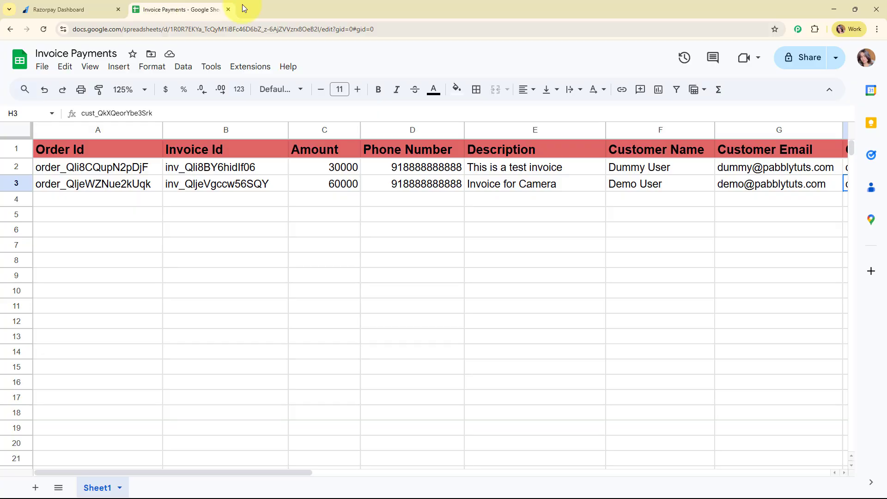
- Open the Pabbly Connect website in a new browser tab and sign in to the account
{"action": "left_click", "coordinate": [244, 9]}
{"action": "type", "text": "pabbly"}
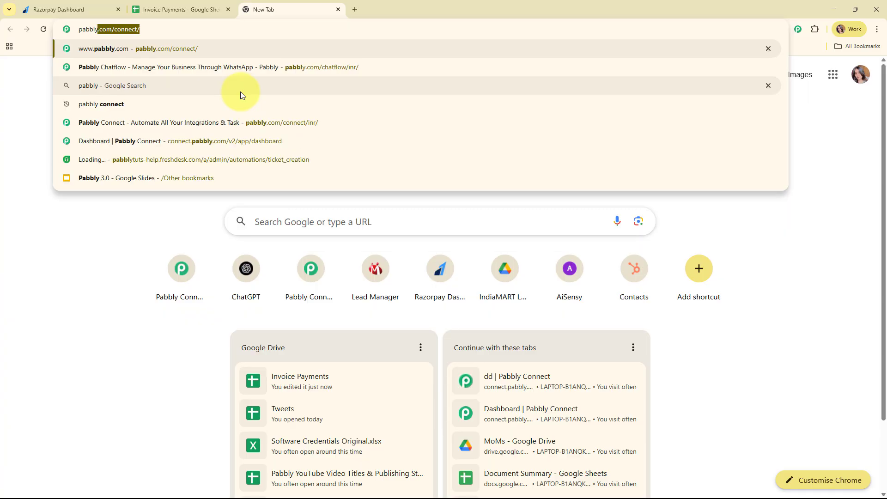
{"action": "key", "text": "Return"}
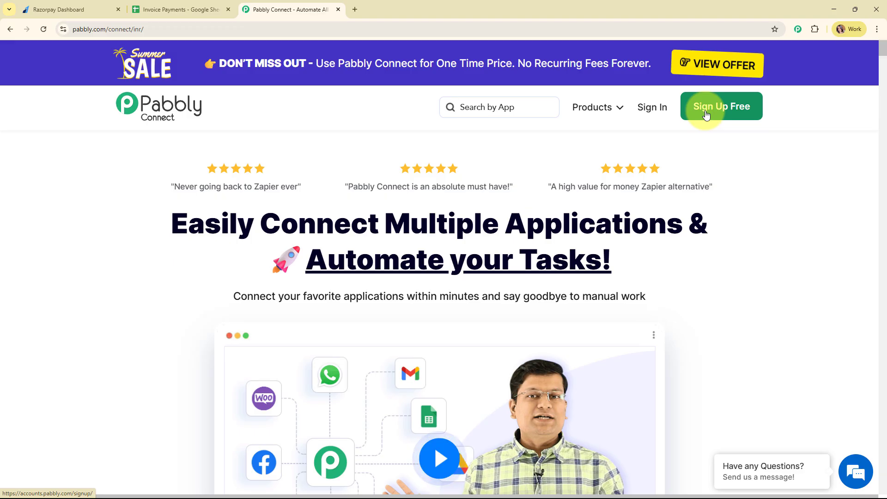
{"action": "left_click", "coordinate": [646, 119]}
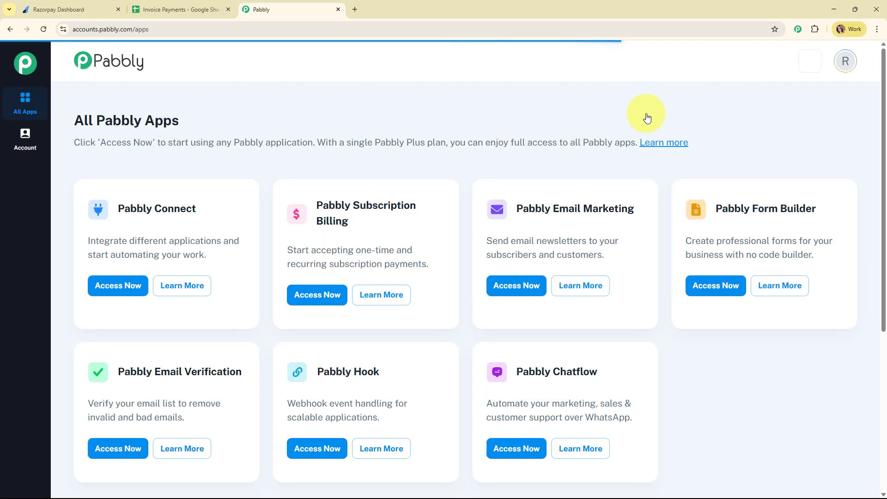
- Access the Pabbly Connect dashboard from the overview of all Pabbly apps
{"action": "left_click_drag", "start_coordinate": [57, 118], "coordinate": [414, 119]}
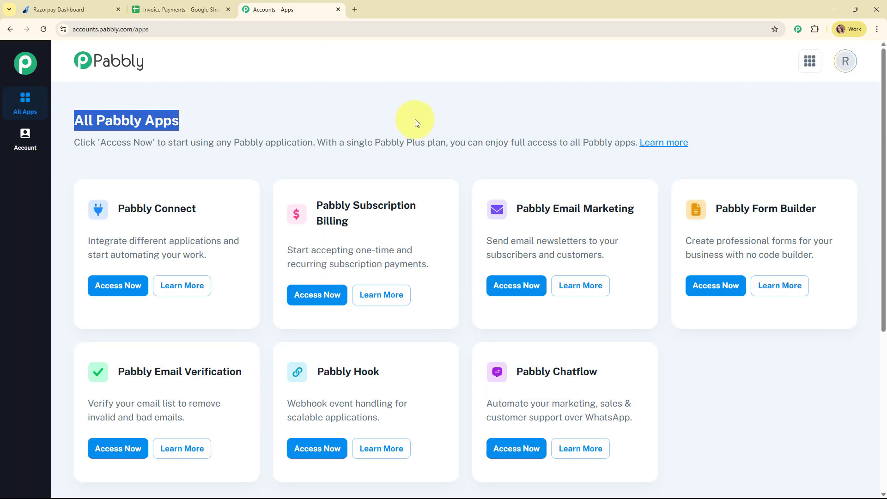
{"action": "left_click", "coordinate": [414, 120]}
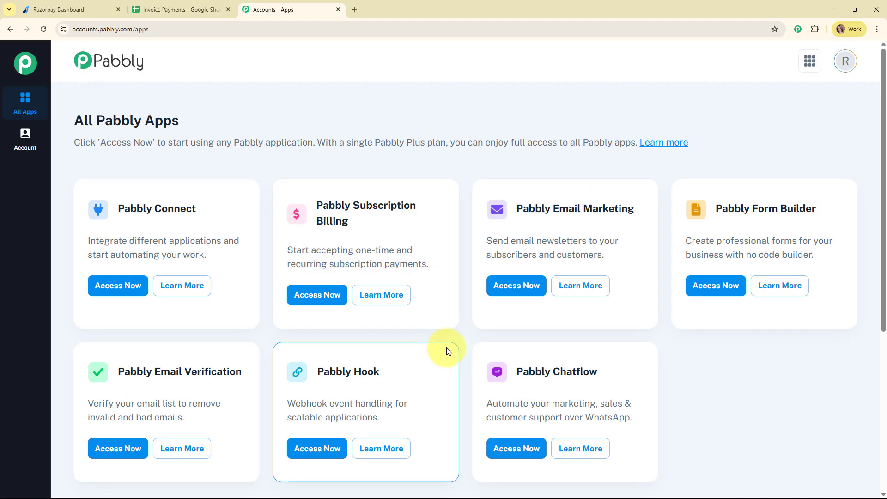
{"action": "left_click", "coordinate": [113, 290]}
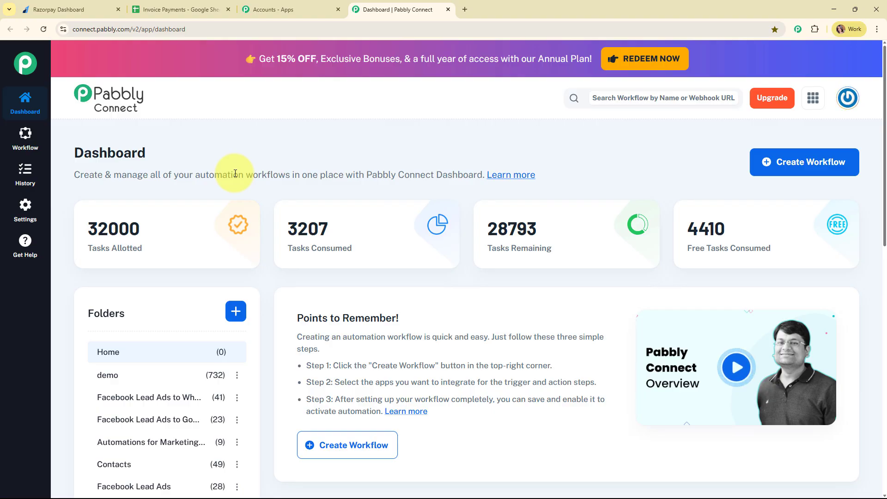
- Start a new workflow and name it "Add Razorpay Invoice Payments to Google Sheets"
{"action": "left_click", "coordinate": [820, 173]}
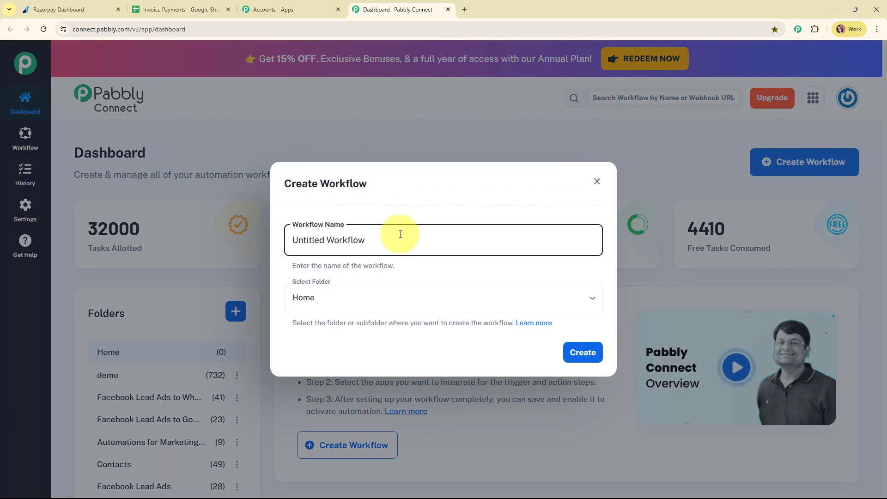
{"action": "triple_click", "coordinate": [317, 241]}
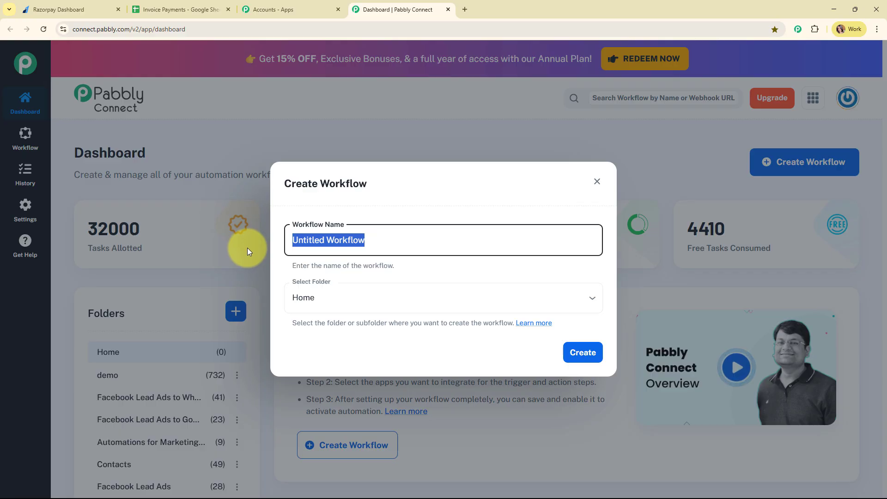
{"action": "type", "text": "Add Razorpay Invoice Payments to Google Sheets"}
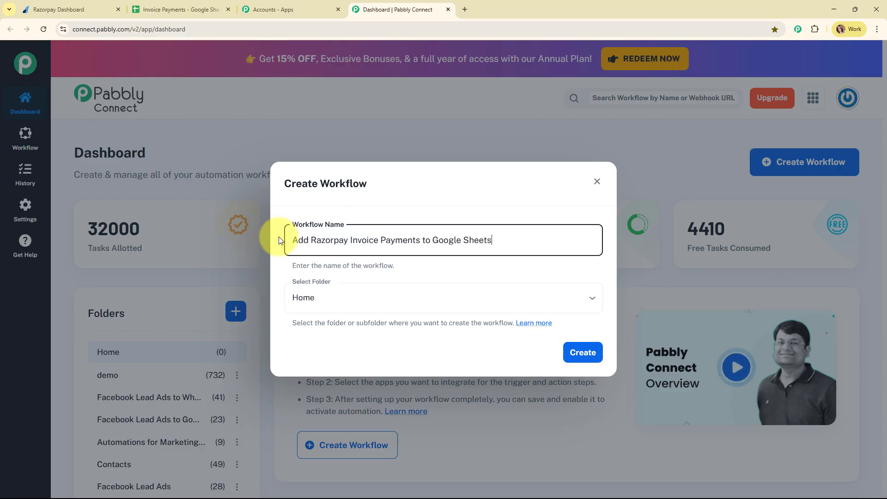
{"action": "double_click", "coordinate": [300, 239]}
{"action": "left_click_drag", "start_coordinate": [361, 240], "coordinate": [500, 241]}
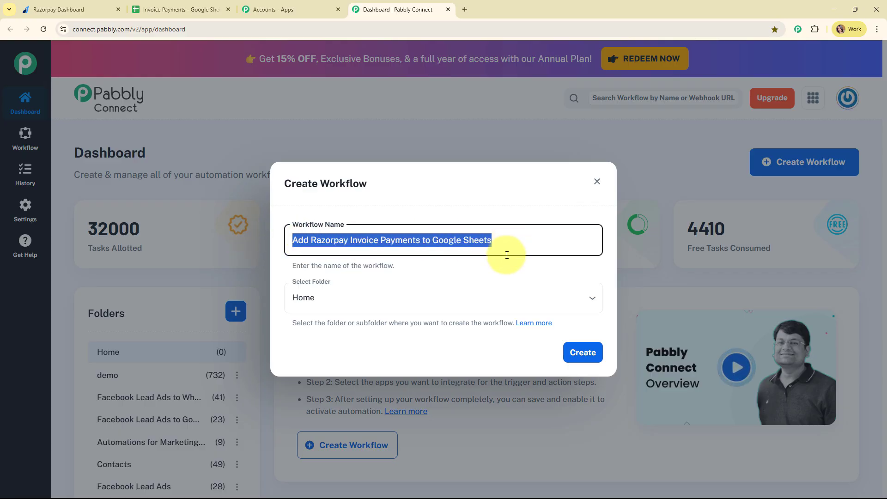
{"action": "left_click", "coordinate": [505, 270]}
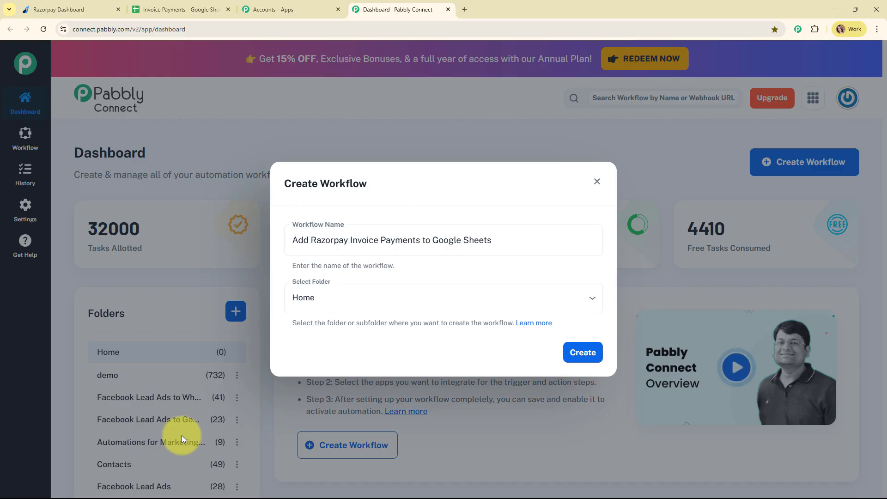
- Choose the Automations folder as the location for the new workflow
{"action": "left_click", "coordinate": [450, 289]}
{"action": "scroll", "coordinate": [395, 243], "scroll_direction": "down", "scroll_amount": 1}
{"action": "left_click", "coordinate": [400, 273]}
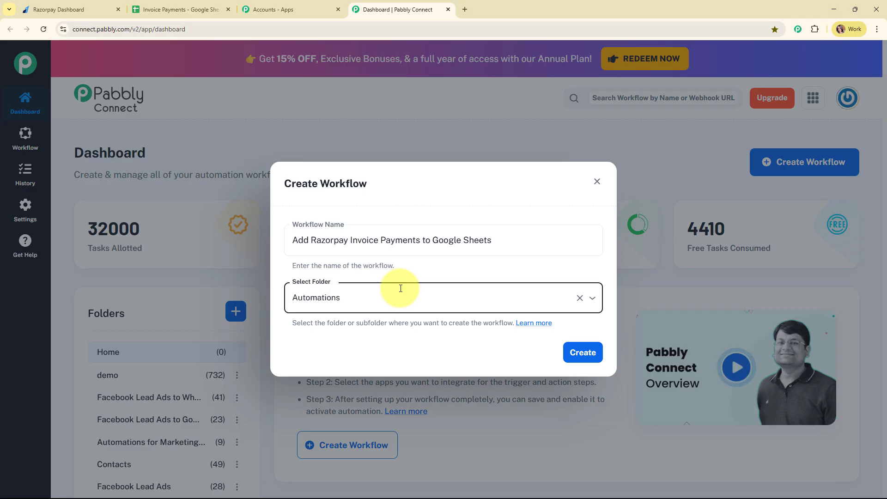
- Open the help article about workflow folders and read its sections on folder features, creating folders and nested folders
{"action": "left_click", "coordinate": [534, 323]}
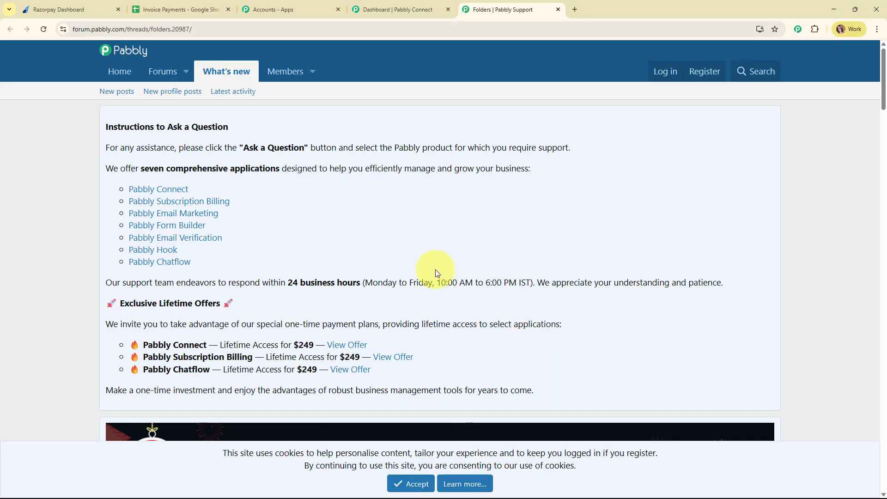
{"action": "scroll", "coordinate": [435, 269], "scroll_direction": "down", "scroll_amount": 13}
{"action": "scroll", "coordinate": [436, 270], "scroll_direction": "down", "scroll_amount": 20}
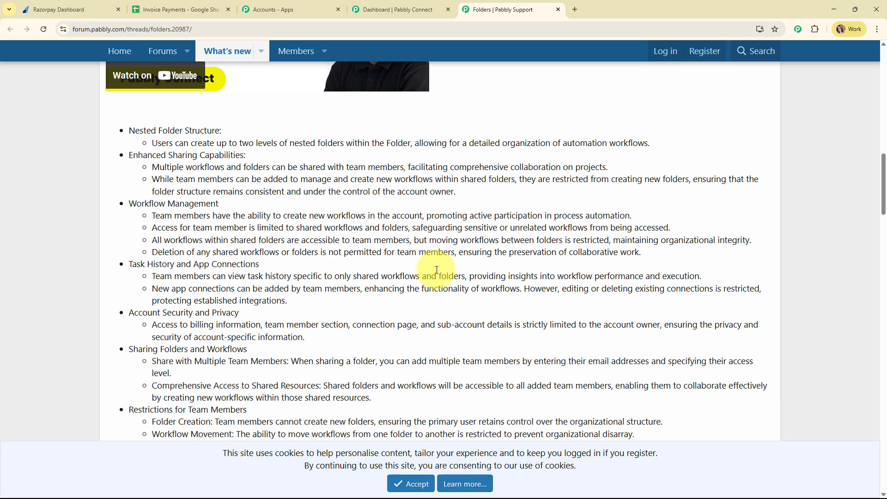
{"action": "scroll", "coordinate": [436, 270], "scroll_direction": "down", "scroll_amount": 3}
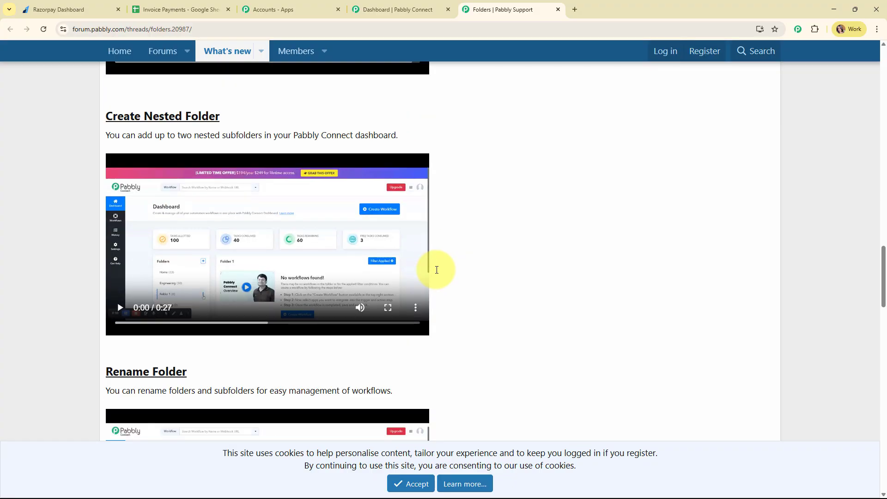
{"action": "scroll", "coordinate": [436, 270], "scroll_direction": "up", "scroll_amount": 6}
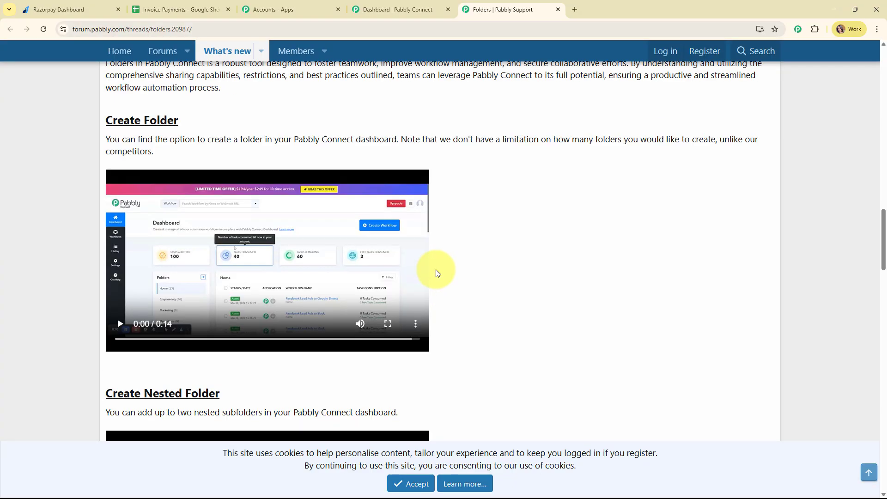
- Close the folders help article, create the workflow in the Automations folder, and collapse its trigger step
{"action": "left_click", "coordinate": [558, 10]}
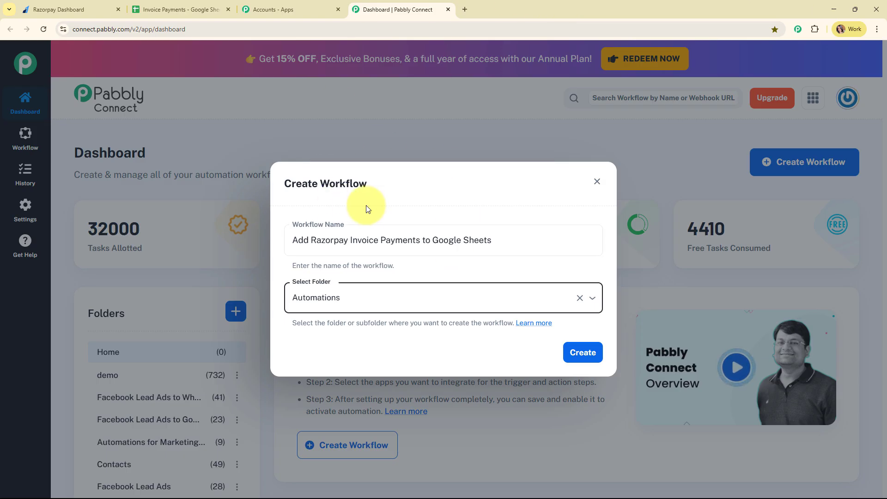
{"action": "left_click", "coordinate": [599, 354]}
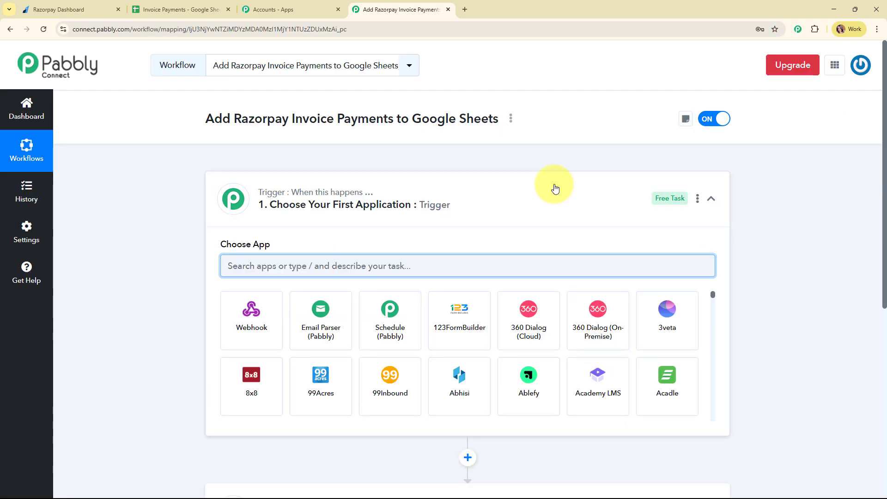
{"action": "left_click", "coordinate": [554, 188]}
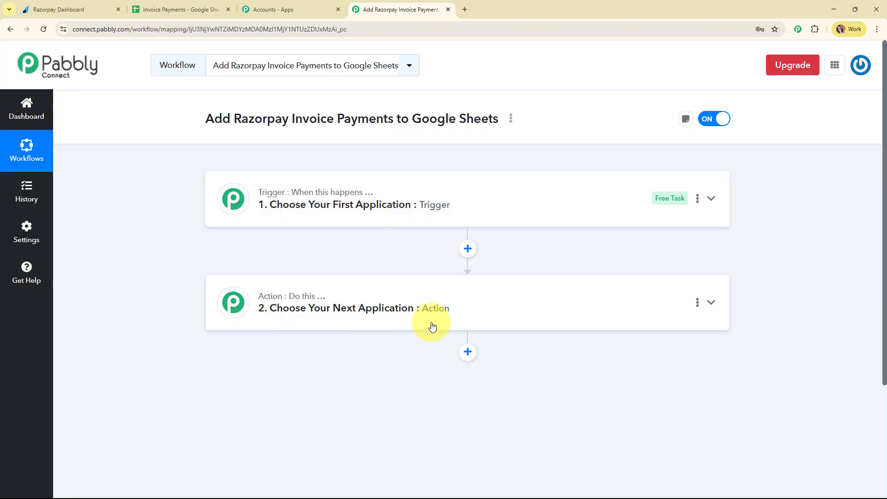
- Set the workflow's trigger app to Razorpay with the Invoice Paid trigger event
{"action": "left_click", "coordinate": [529, 199]}
{"action": "left_click", "coordinate": [326, 265]}
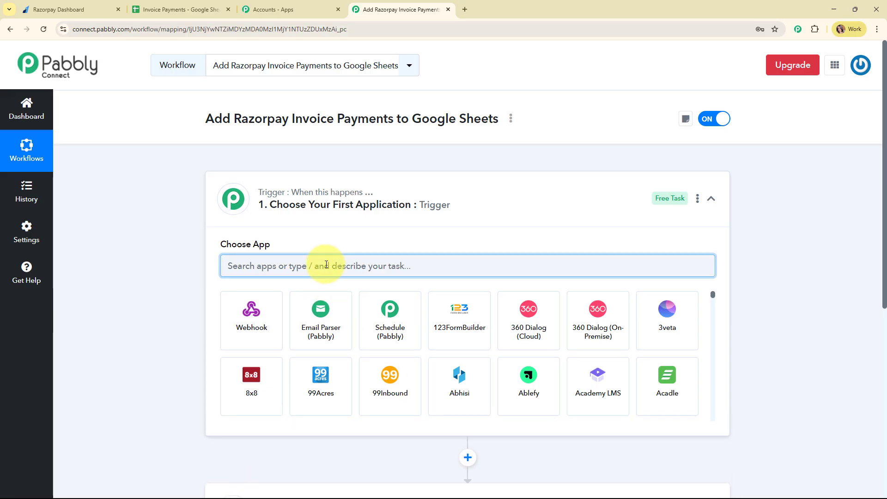
{"action": "type", "text": "raz"}
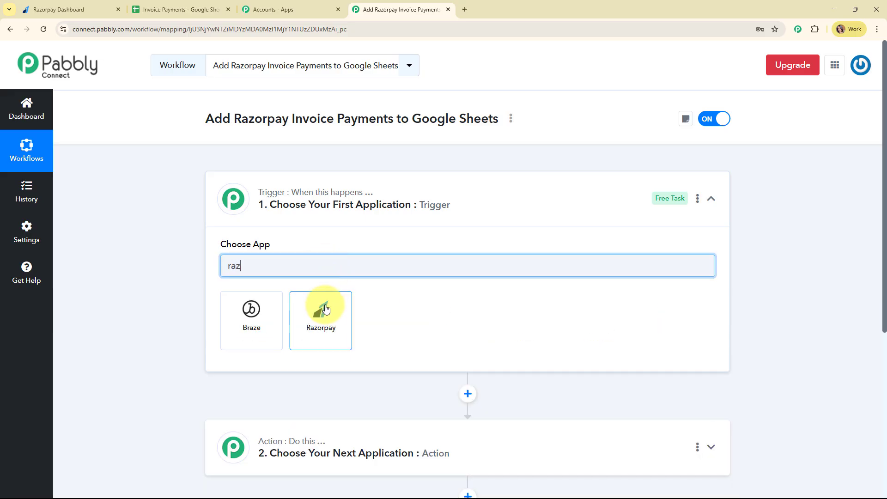
{"action": "left_click", "coordinate": [325, 314]}
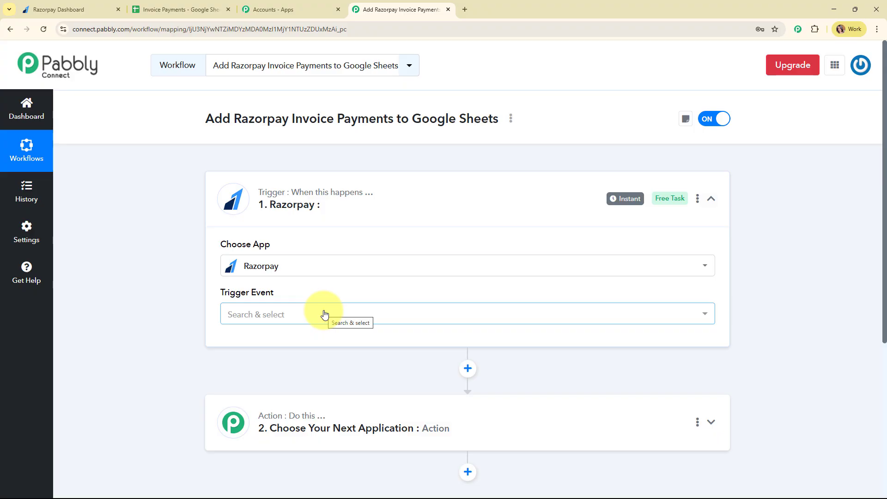
{"action": "left_click", "coordinate": [325, 314]}
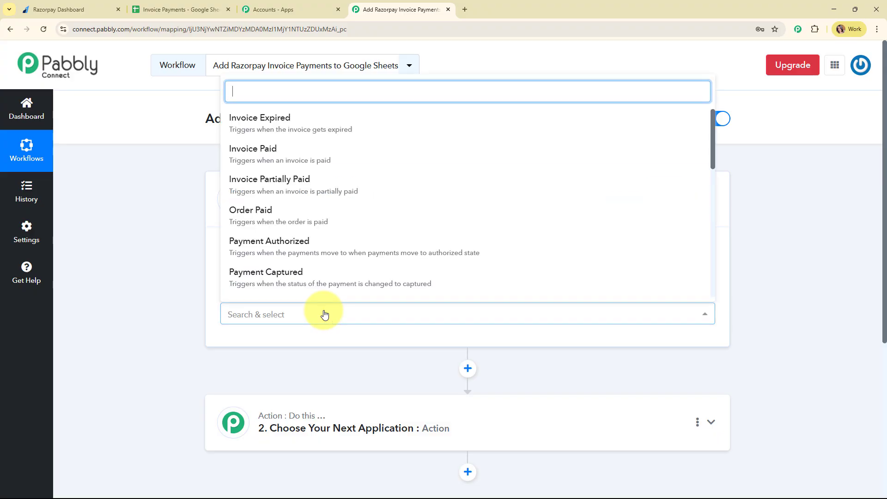
{"action": "left_click", "coordinate": [327, 167]}
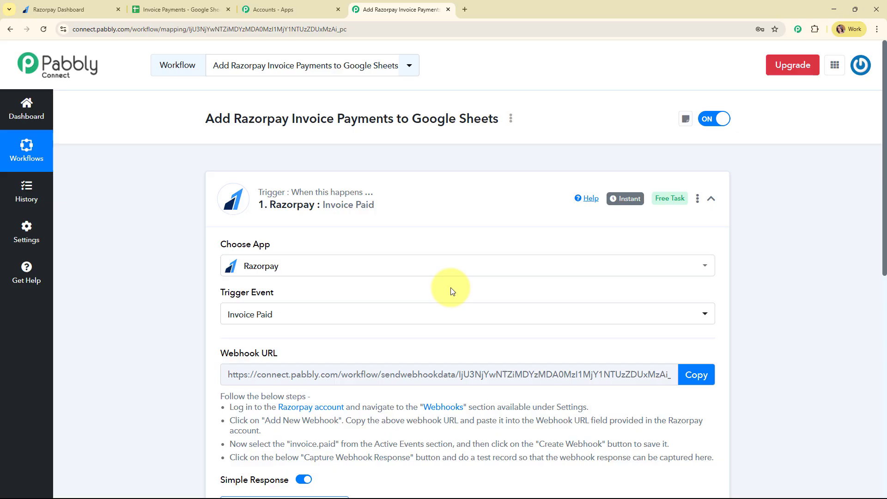
- Review the Razorpay trigger's webhook setup instructions and copy its webhook URL
{"action": "scroll", "coordinate": [452, 291], "scroll_direction": "down", "scroll_amount": 2}
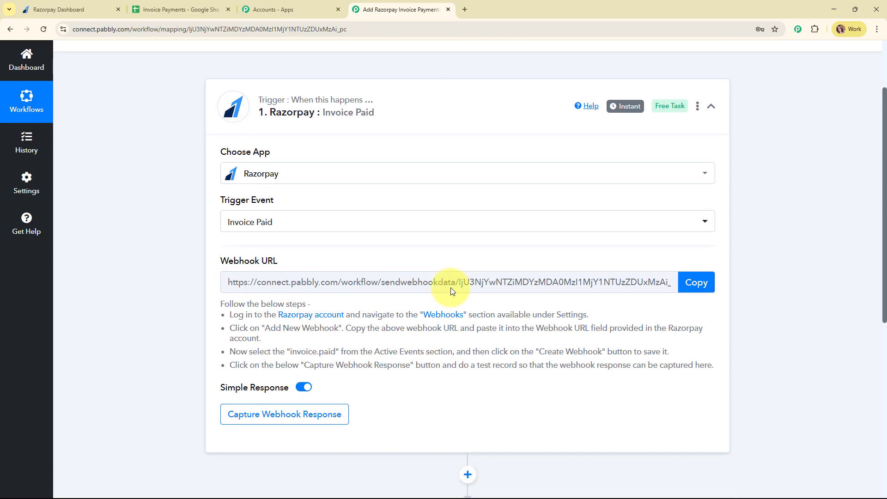
{"action": "left_click_drag", "start_coordinate": [283, 198], "coordinate": [202, 191]}
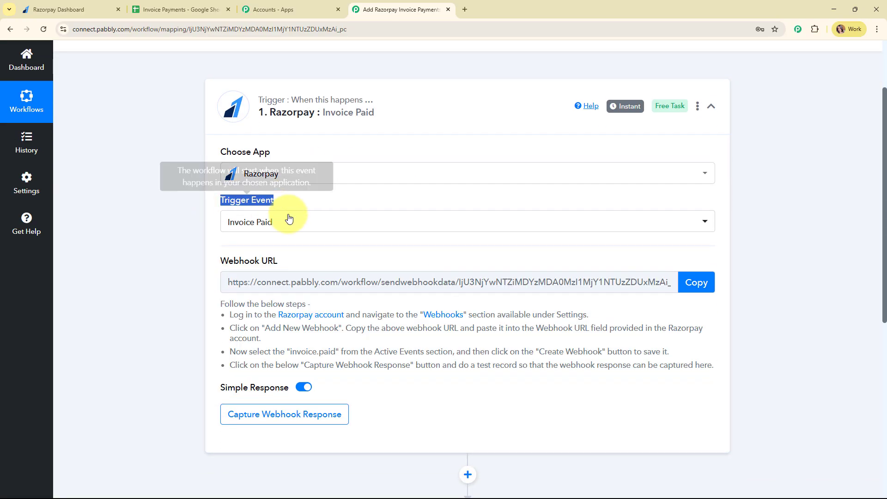
{"action": "scroll", "coordinate": [323, 217], "scroll_direction": "down", "scroll_amount": 1}
{"action": "left_click_drag", "start_coordinate": [324, 212], "coordinate": [182, 218]}
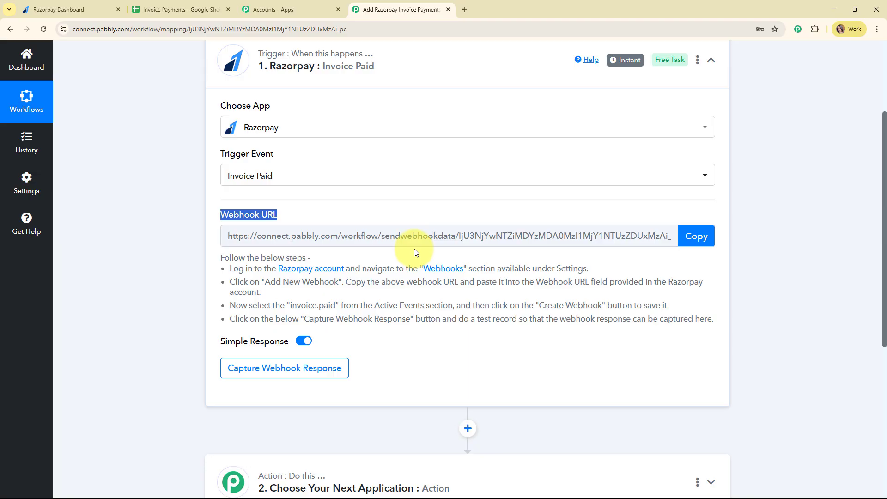
{"action": "left_click_drag", "start_coordinate": [227, 268], "coordinate": [723, 317]}
{"action": "left_click", "coordinate": [686, 234]}
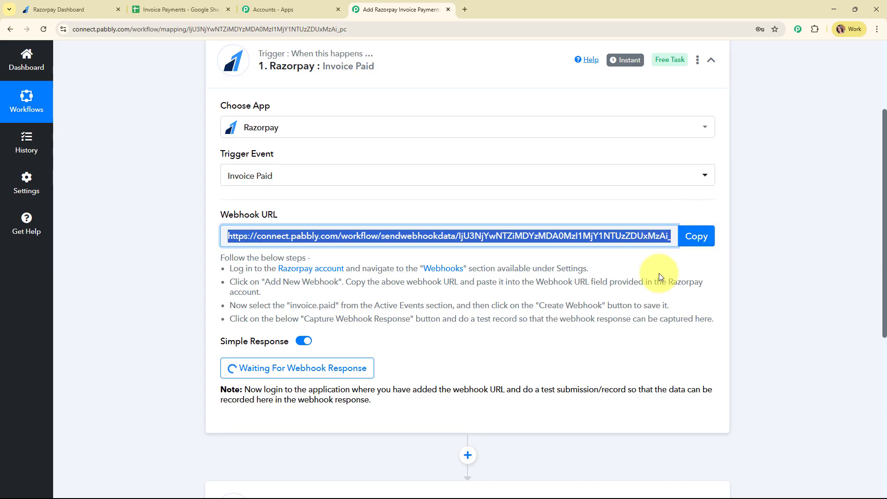
- Switch to the Razorpay dashboard and start adding a new webhook in the developer webhook settings
{"action": "left_click", "coordinate": [77, 10]}
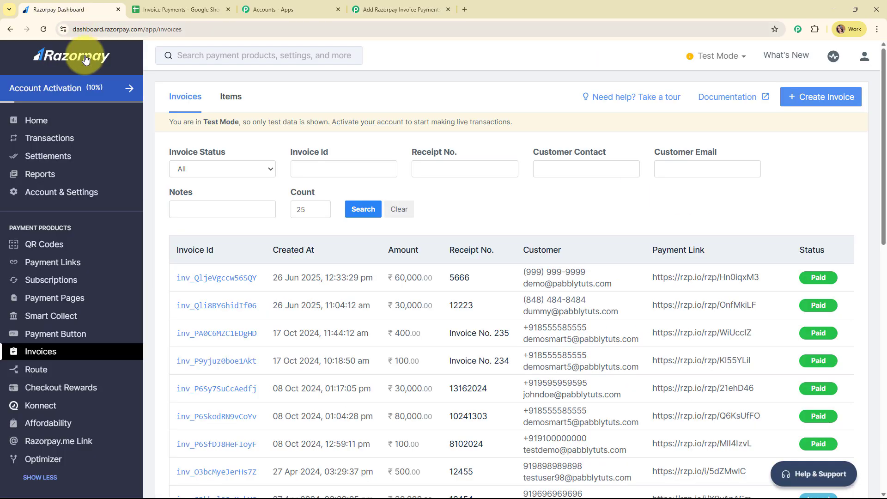
{"action": "scroll", "coordinate": [89, 331], "scroll_direction": "down", "scroll_amount": 2}
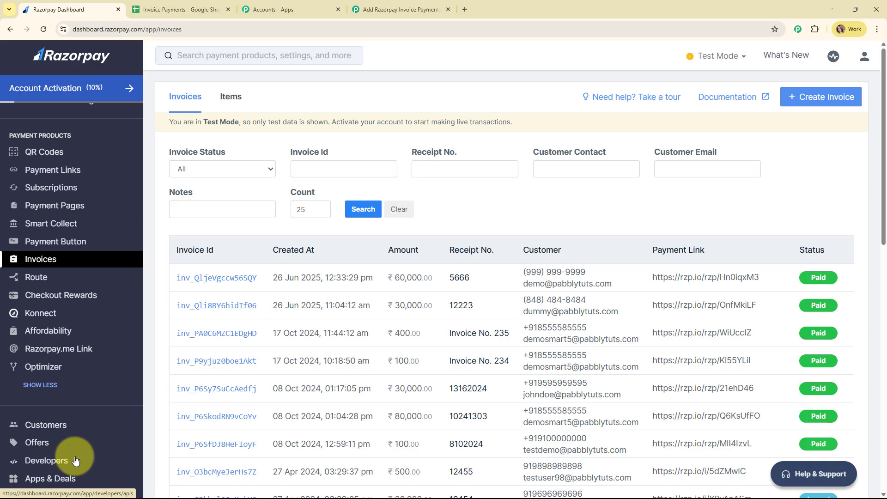
{"action": "left_click", "coordinate": [32, 463]}
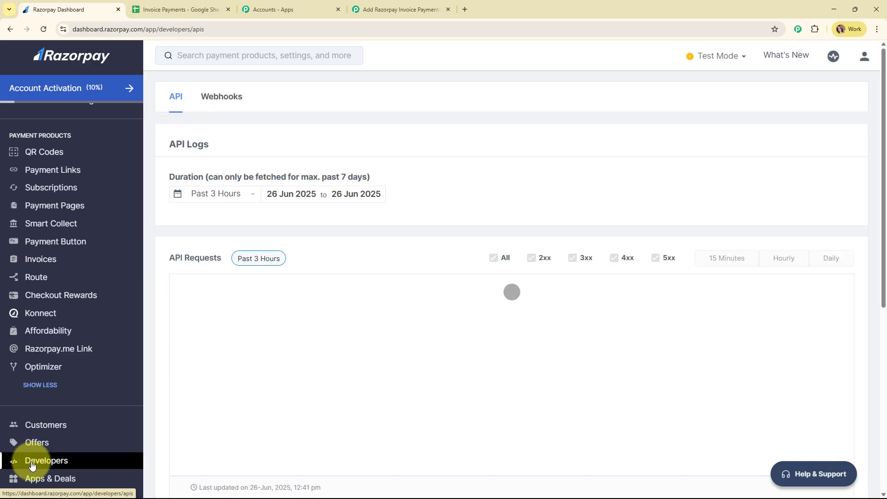
{"action": "left_click", "coordinate": [216, 99]}
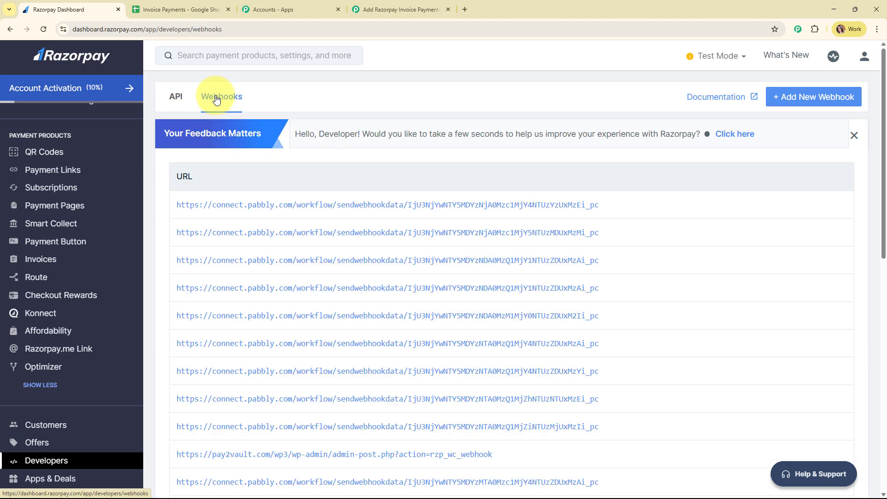
{"action": "left_click", "coordinate": [845, 97]}
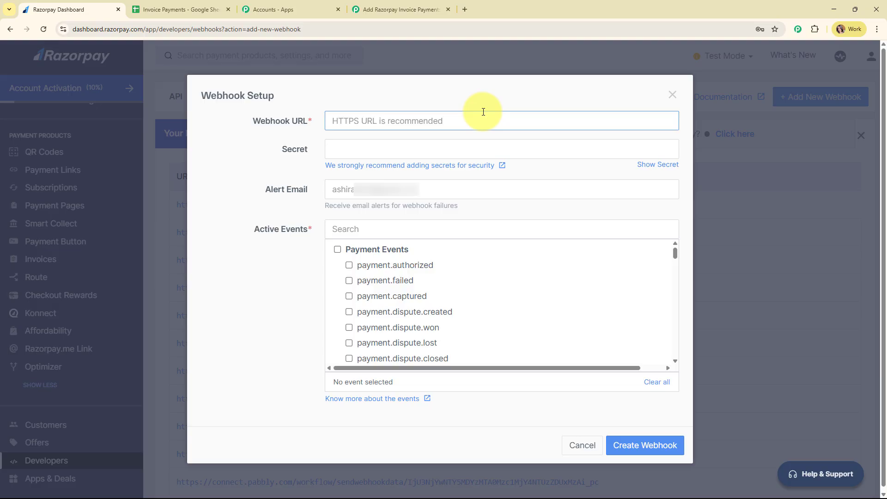
- Paste the copied Pabbly URL as the webhook URL, enable the invoice.paid event, and create the webhook
{"action": "key", "text": "ctrl+v"}
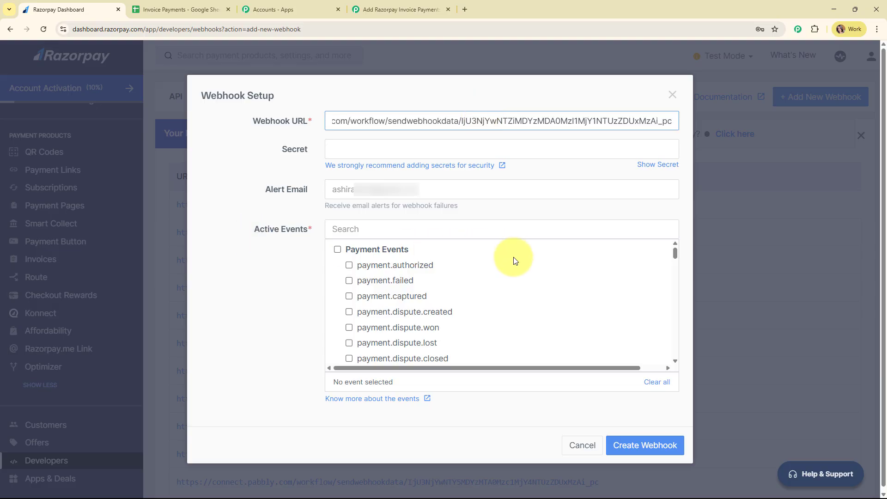
{"action": "scroll", "coordinate": [514, 264], "scroll_direction": "down", "scroll_amount": 2}
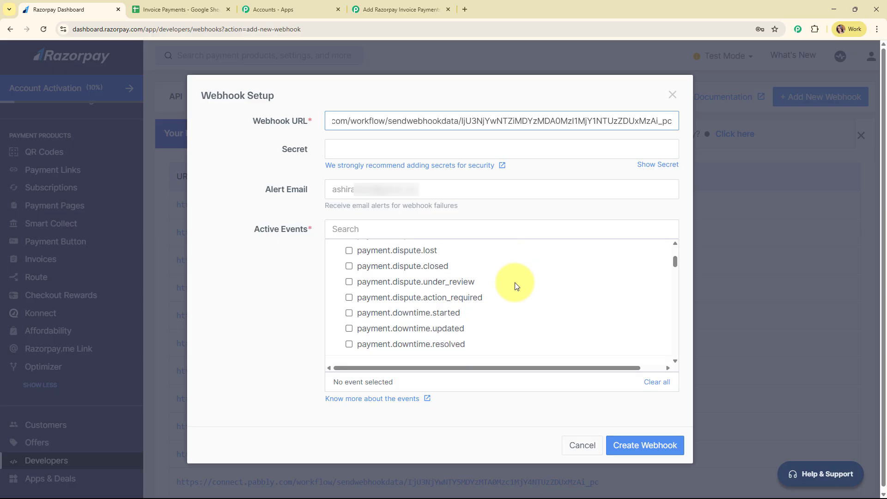
{"action": "scroll", "coordinate": [515, 282], "scroll_direction": "down", "scroll_amount": 3}
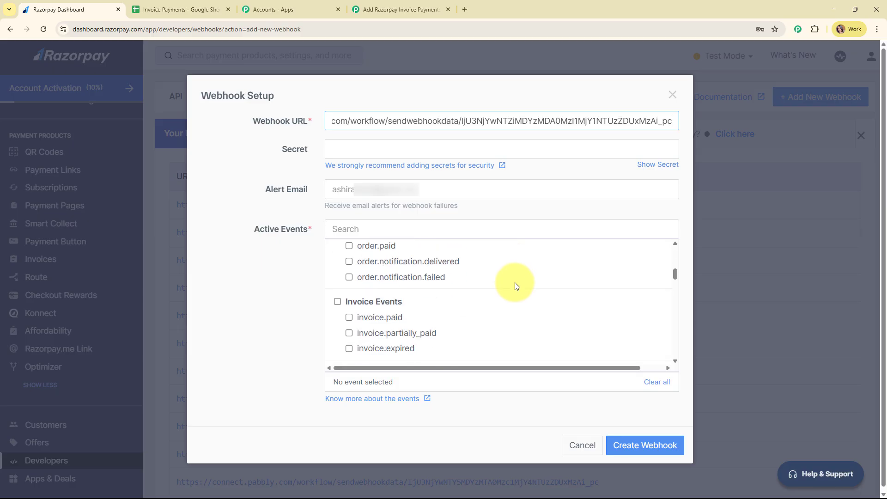
{"action": "left_click", "coordinate": [367, 317]}
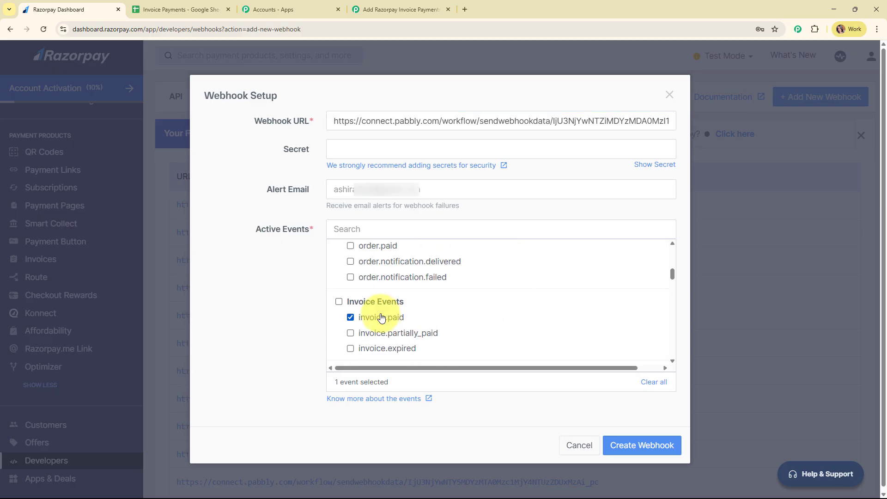
{"action": "left_click", "coordinate": [646, 449]}
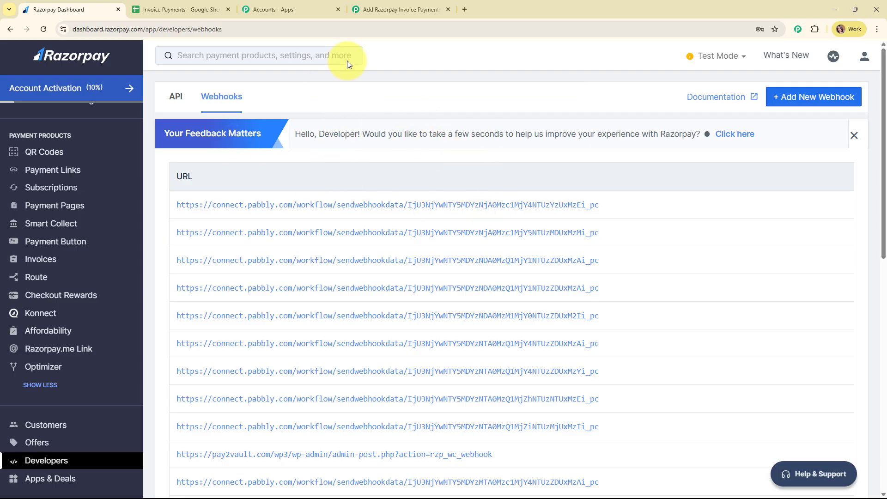
- Check the Razorpay trigger's webhook response status in Pabbly Connect, then return to Razorpay and start a new invoice
{"action": "left_click", "coordinate": [402, 9]}
{"action": "scroll", "coordinate": [419, 236], "scroll_direction": "down", "scroll_amount": 4}
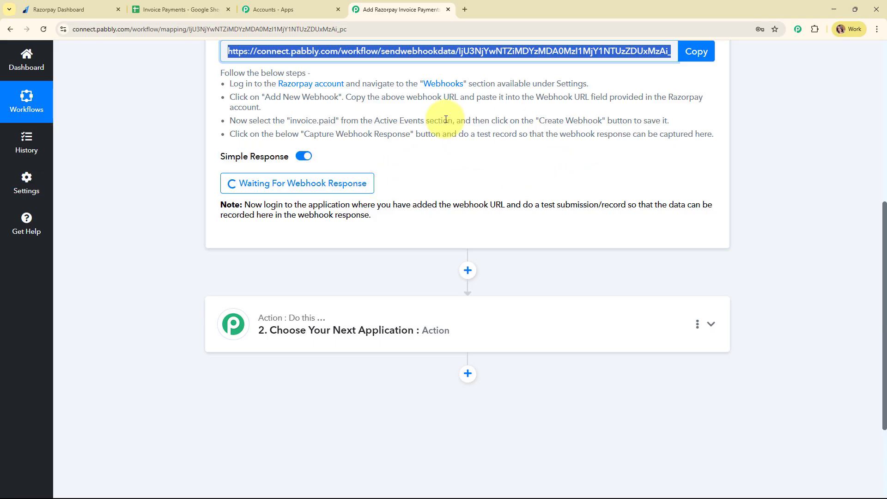
{"action": "left_click", "coordinate": [88, 3]}
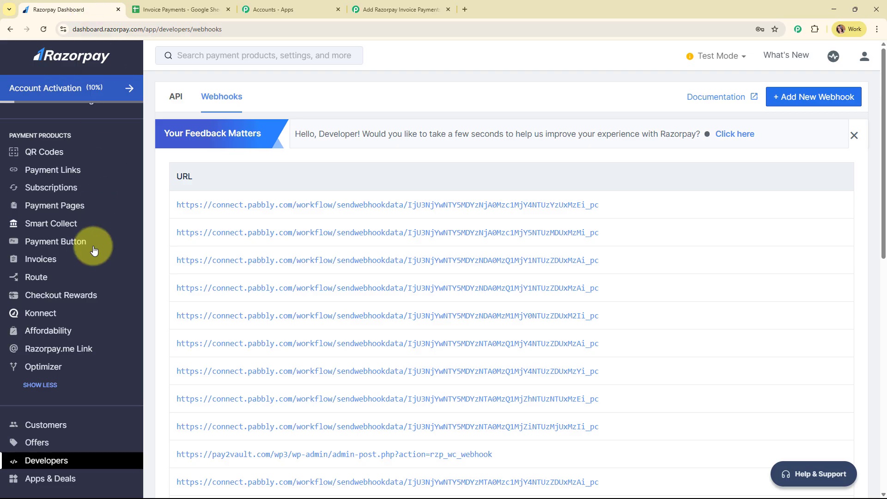
{"action": "left_click", "coordinate": [28, 260]}
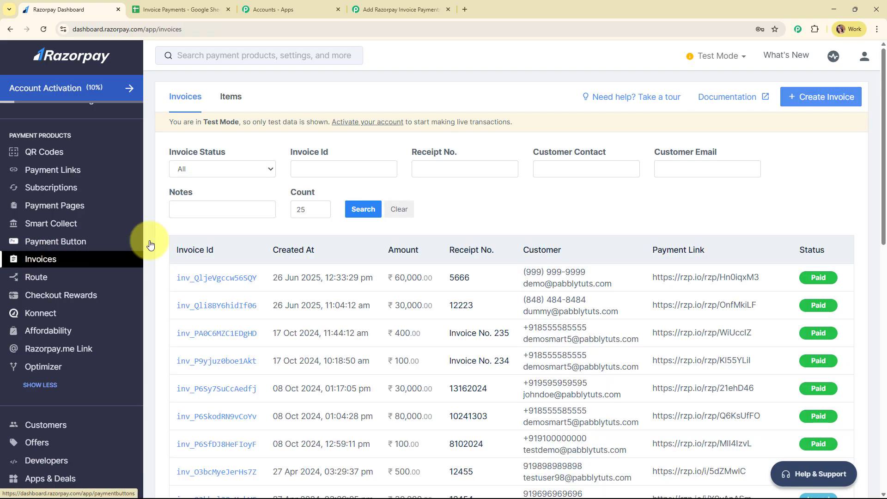
{"action": "left_click", "coordinate": [813, 100]}
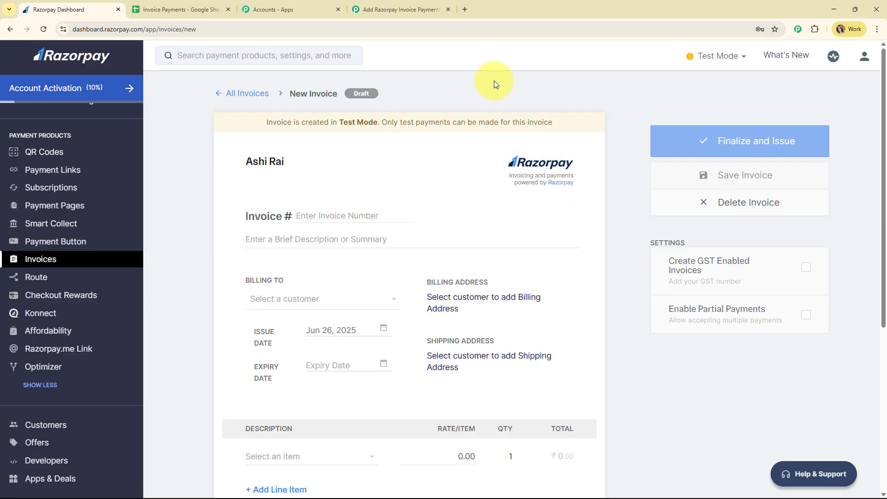
- Set the invoice number to 595959 and the description to "This is a test invoice for automation"
{"action": "scroll", "coordinate": [446, 185], "scroll_direction": "down", "scroll_amount": 2}
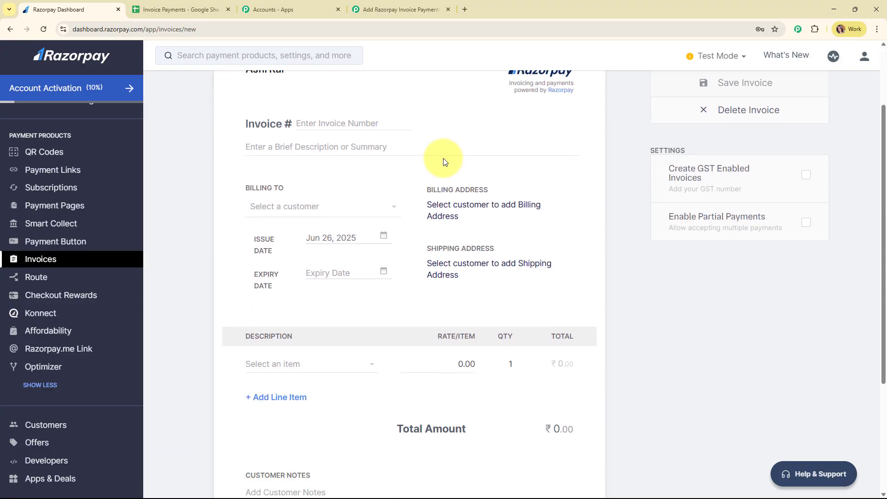
{"action": "left_click", "coordinate": [362, 124]}
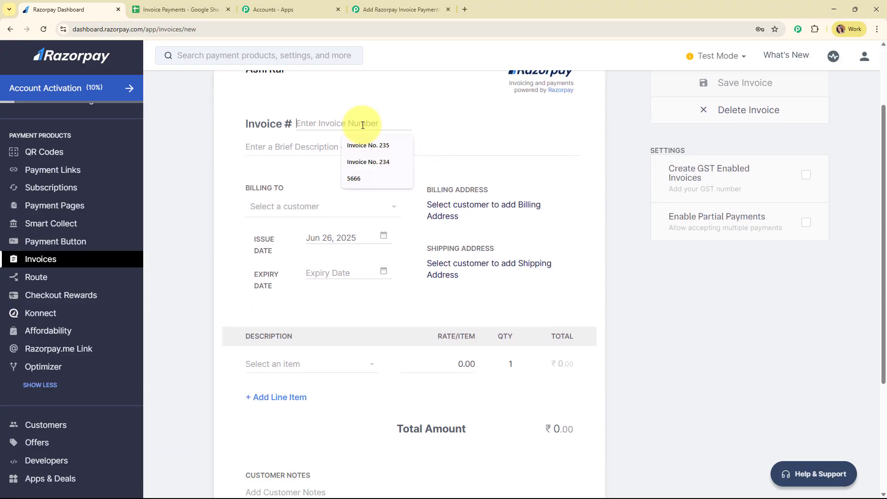
{"action": "type", "text": "595959"}
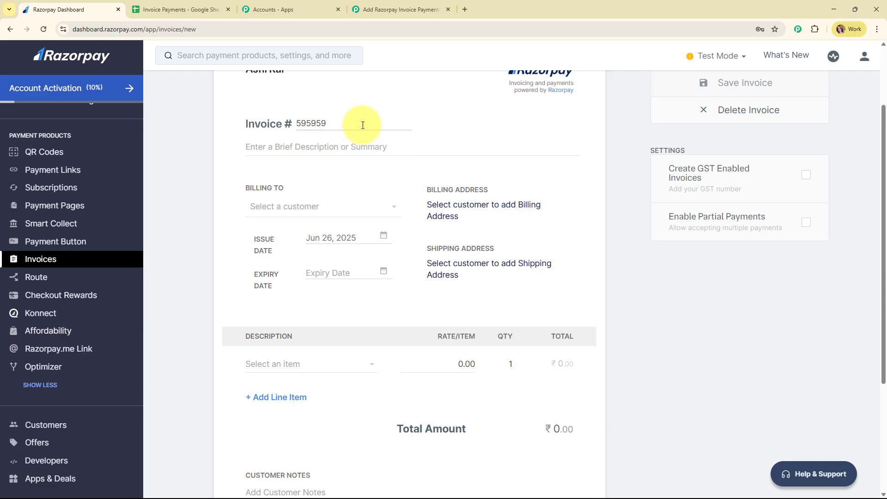
{"action": "left_click", "coordinate": [362, 144]}
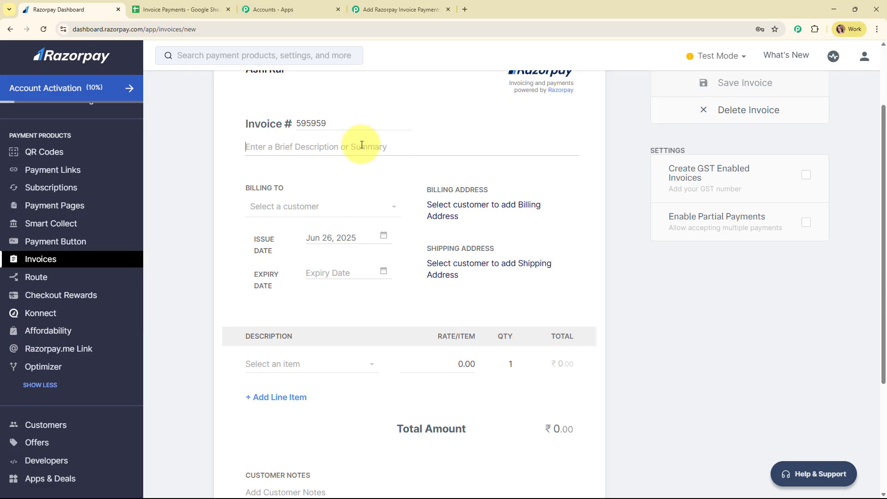
{"action": "type", "text": "This"}
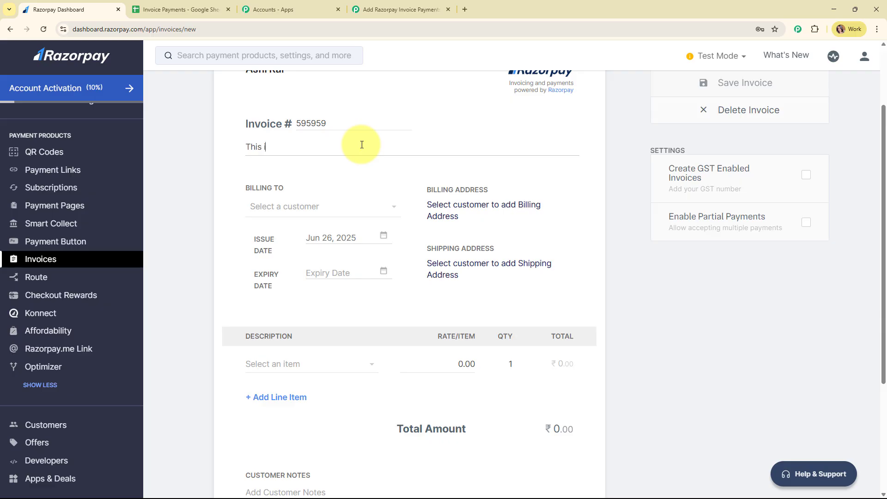
{"action": "type", "text": " is a test invoice for automation"}
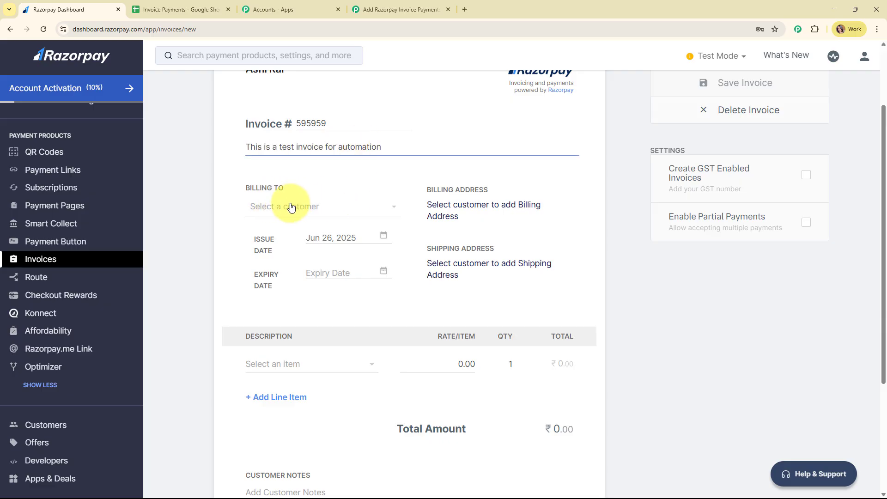
- Bill the invoice to the existing dummy customer from the recent customers
{"action": "left_click", "coordinate": [319, 209]}
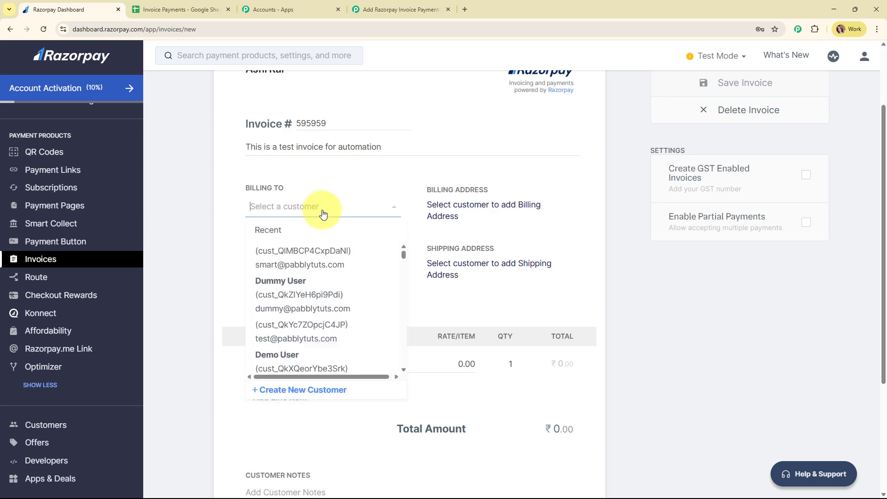
{"action": "left_click", "coordinate": [321, 288]}
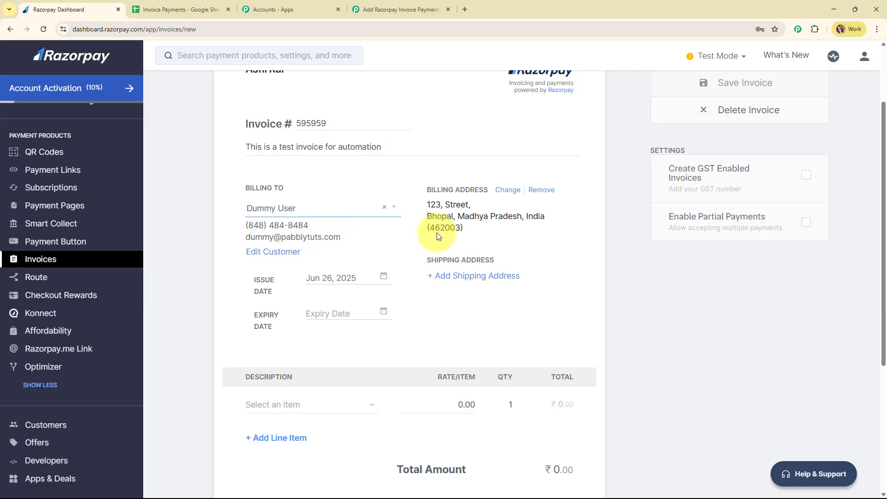
{"action": "scroll", "coordinate": [522, 226], "scroll_direction": "down", "scroll_amount": 2}
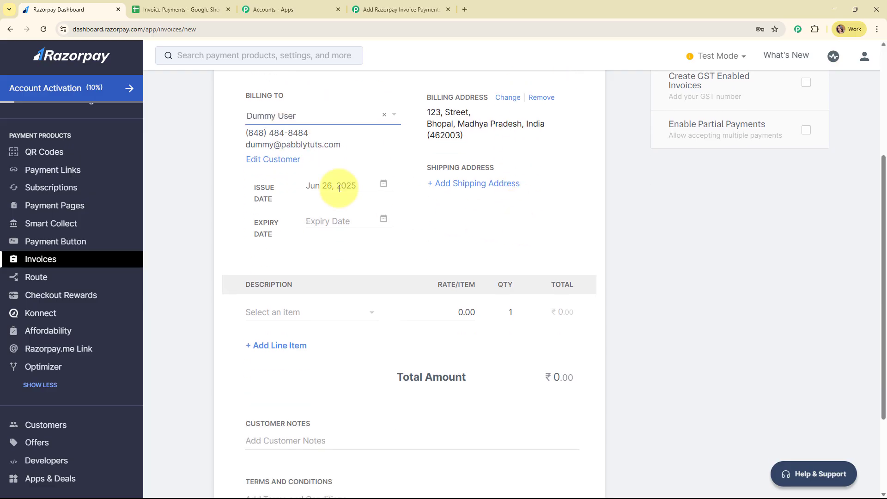
- Set the invoice's issue date to Jun 25, 2025 and its expiry date to Jun 27, 2025
{"action": "left_click", "coordinate": [381, 187]}
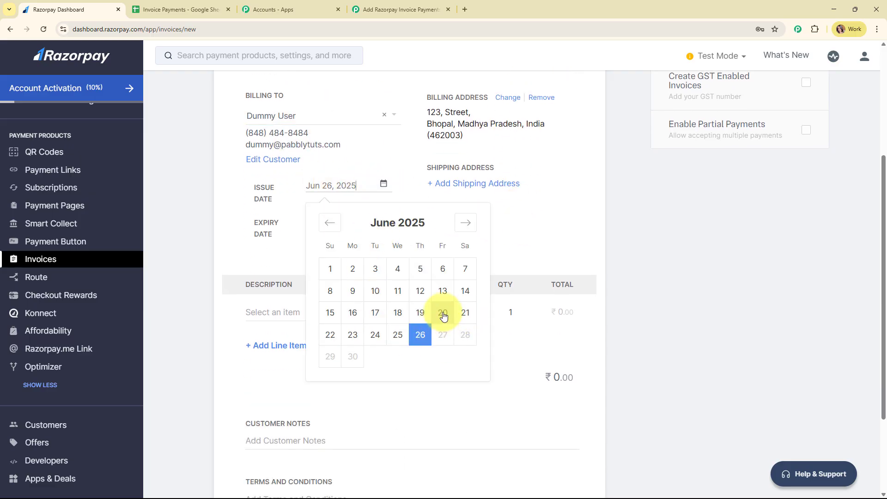
{"action": "left_click", "coordinate": [398, 334]}
{"action": "left_click", "coordinate": [338, 222]}
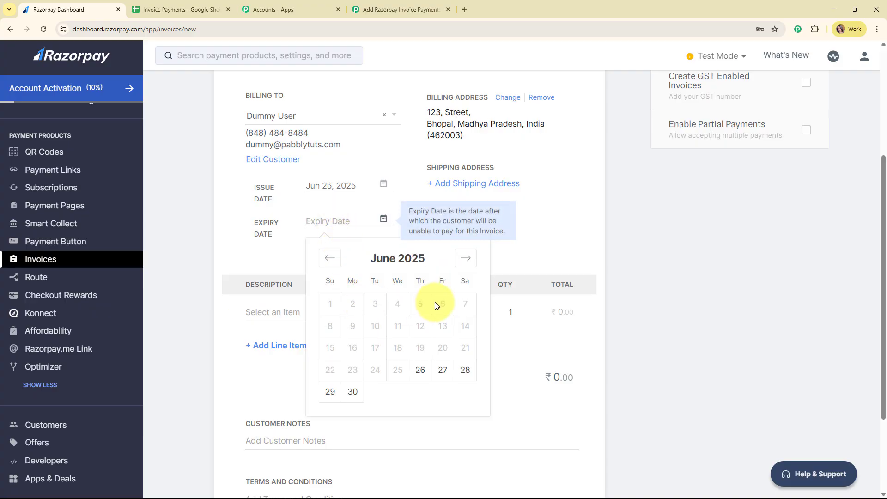
{"action": "left_click", "coordinate": [444, 371]}
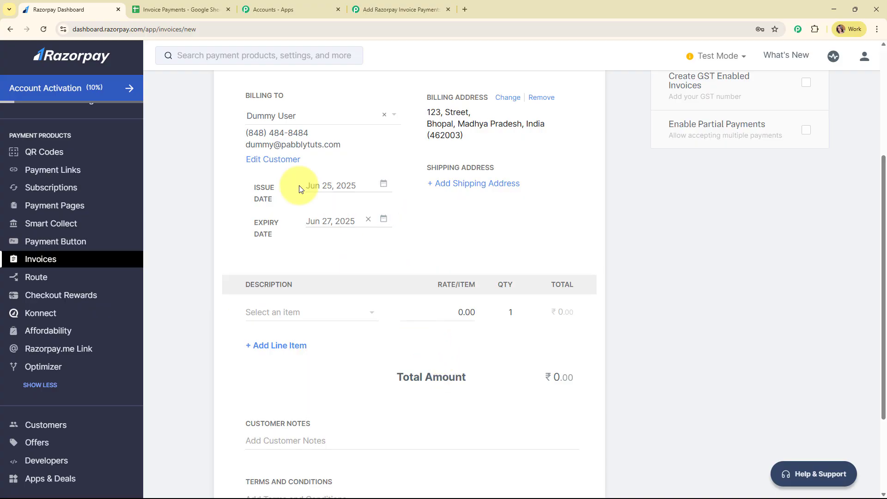
- Add the existing item Rolex Watch as the invoice's line item
{"action": "scroll", "coordinate": [320, 227], "scroll_direction": "down", "scroll_amount": 2}
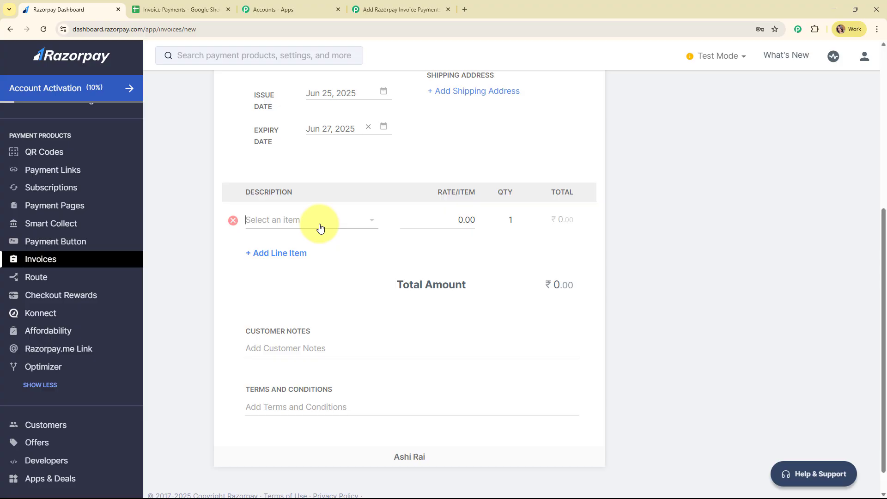
{"action": "left_click", "coordinate": [320, 226]}
{"action": "left_click", "coordinate": [331, 301]}
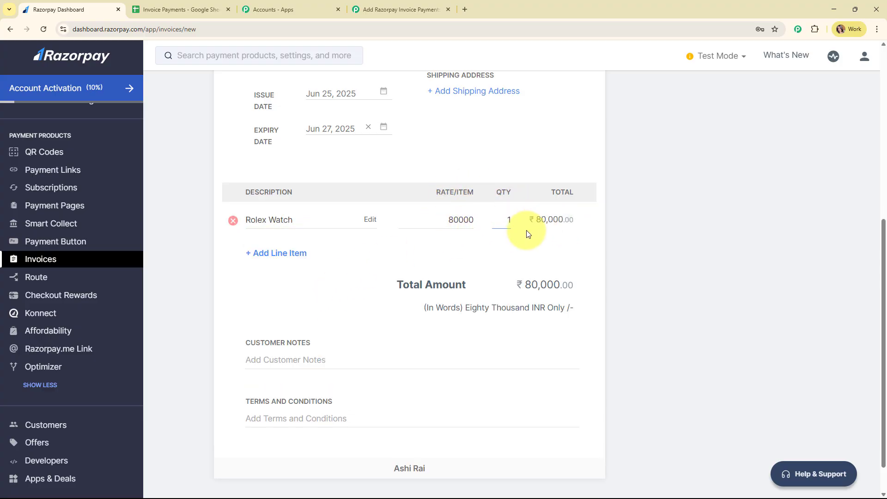
- Finalize the test invoice and issue it to the customer
{"action": "scroll", "coordinate": [625, 257], "scroll_direction": "down", "scroll_amount": 1}
{"action": "scroll", "coordinate": [624, 256], "scroll_direction": "up", "scroll_amount": 6}
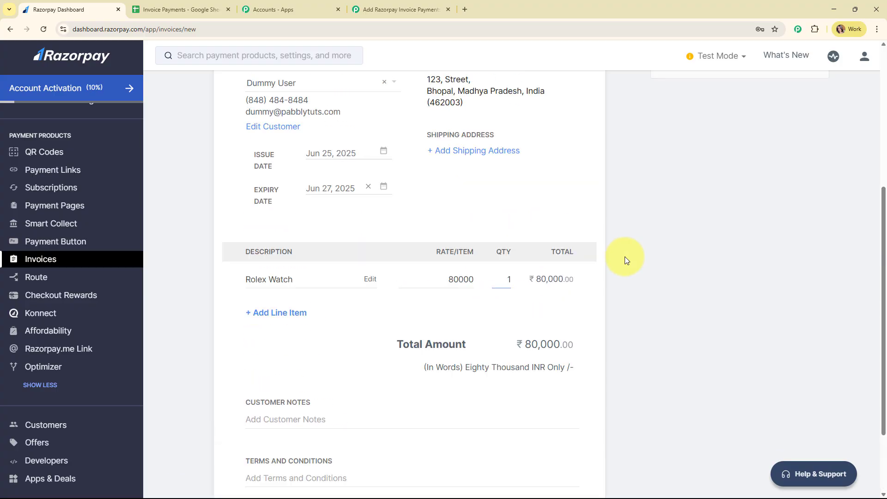
{"action": "scroll", "coordinate": [626, 260], "scroll_direction": "up", "scroll_amount": 1}
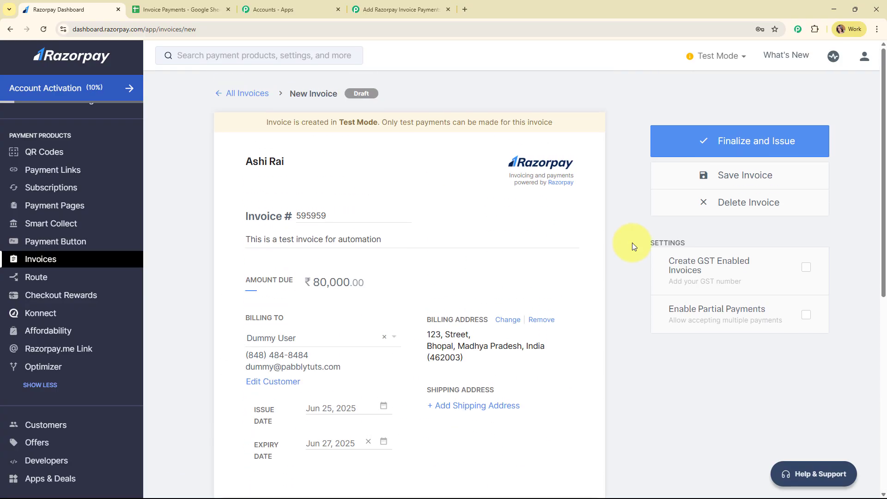
{"action": "left_click", "coordinate": [725, 140]}
{"action": "left_click", "coordinate": [434, 365]}
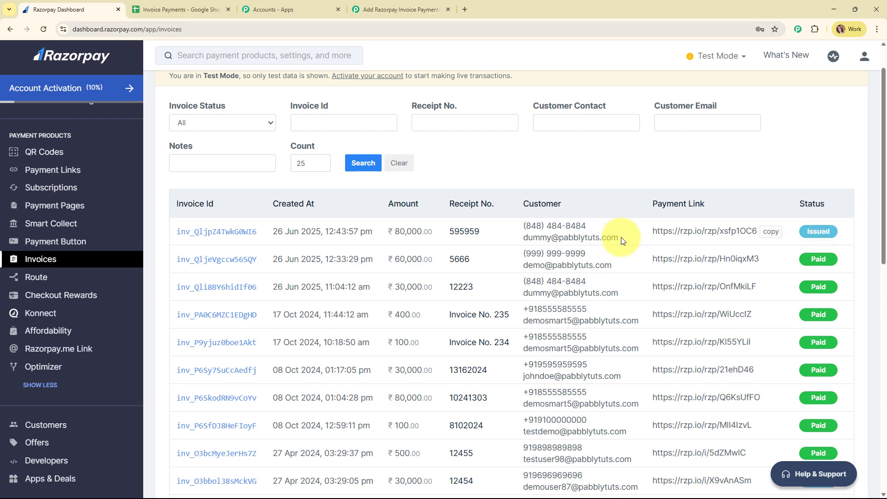
- Check the customer contact on the issued invoice 595959, then switch to Gmail and review the invoice e-mail
{"action": "left_click_drag", "start_coordinate": [612, 238], "coordinate": [544, 238]}
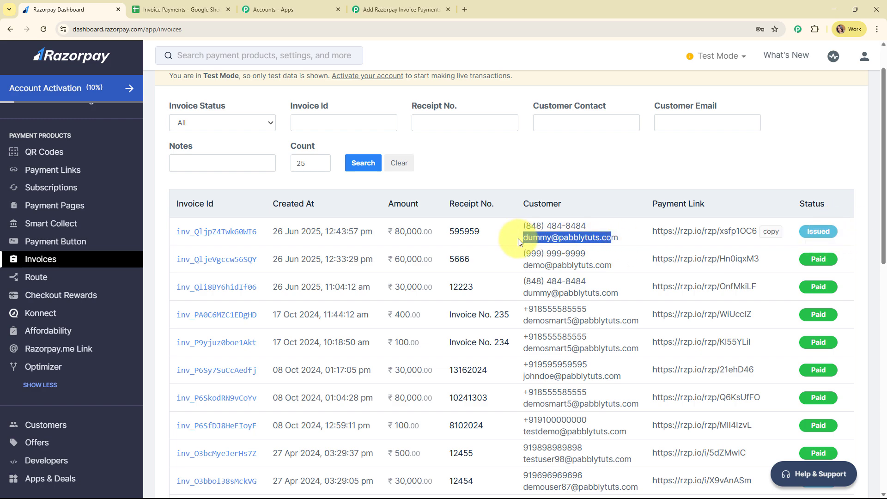
{"action": "left_click", "coordinate": [628, 162]}
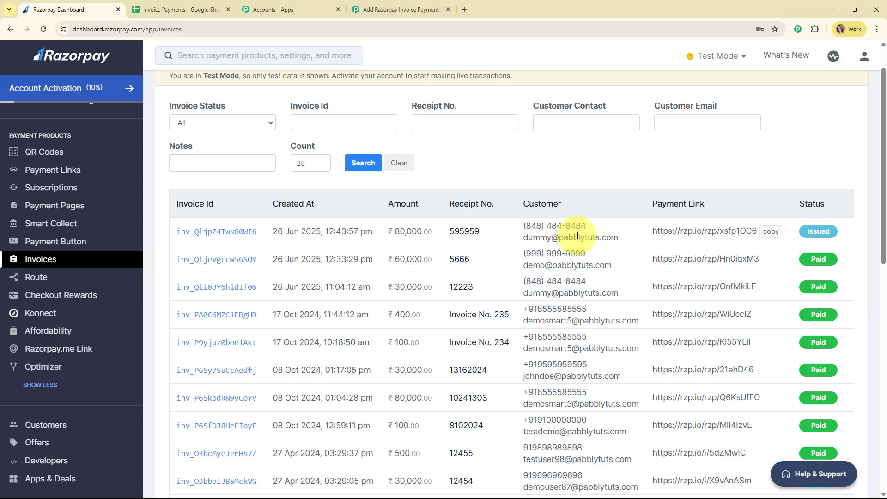
{"action": "key", "text": "alt+Tab"}
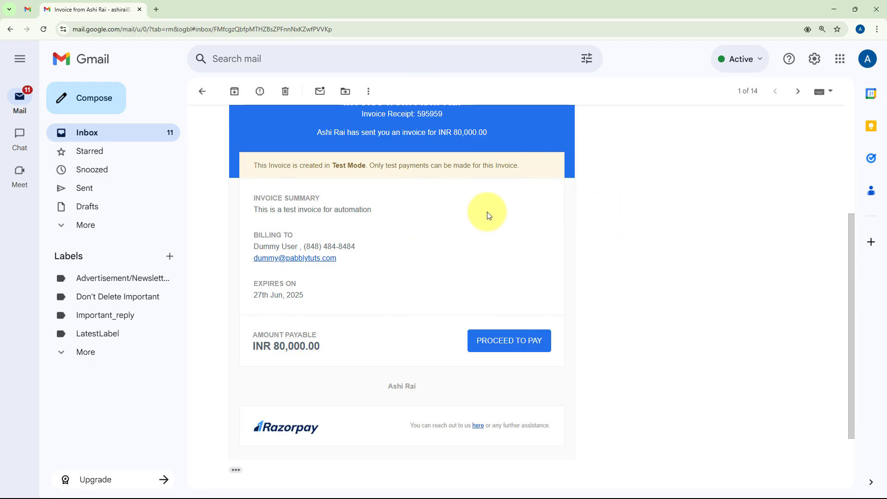
{"action": "scroll", "coordinate": [489, 248], "scroll_direction": "up", "scroll_amount": 1}
{"action": "scroll", "coordinate": [445, 234], "scroll_direction": "down", "scroll_amount": 1}
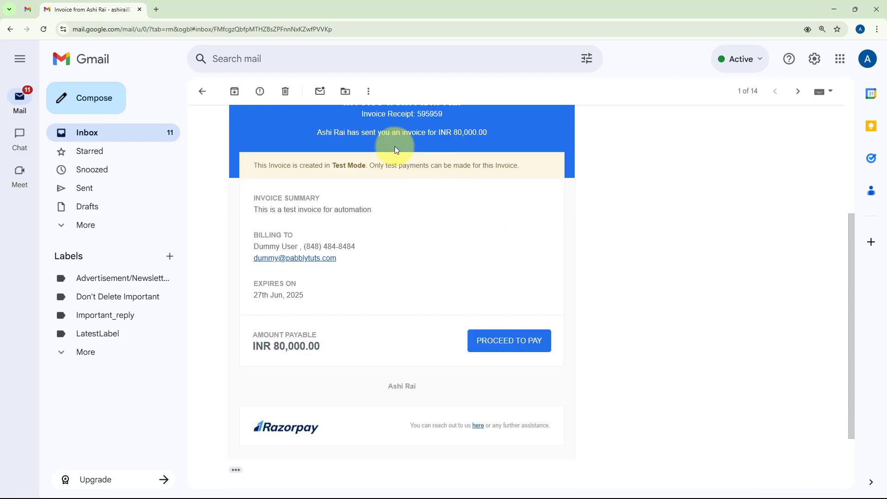
- Proceed to payment from the invoice e-mail and pay the invoice by UPI with the test ID sucess@razorpay
{"action": "left_click", "coordinate": [538, 350]}
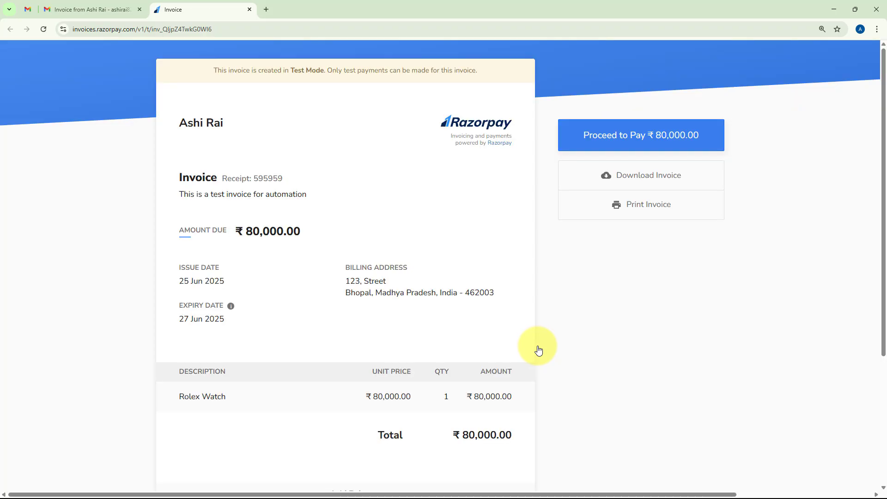
{"action": "left_click", "coordinate": [655, 150]}
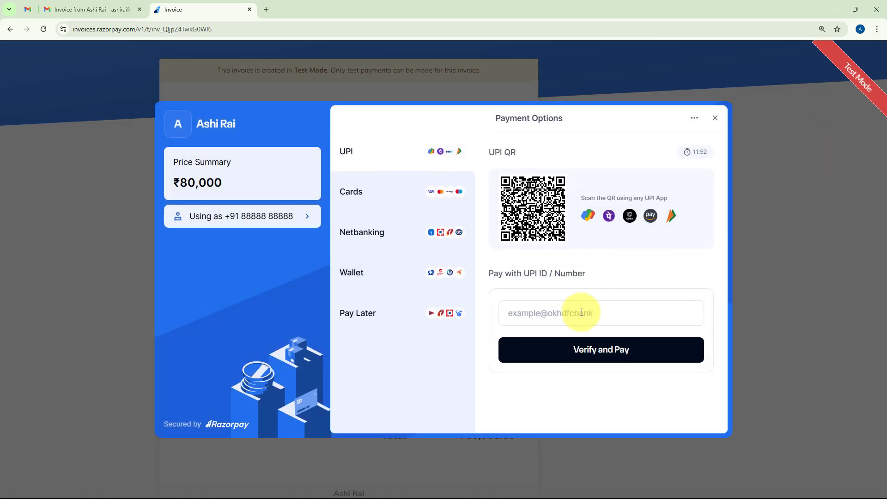
{"action": "left_click", "coordinate": [581, 313]}
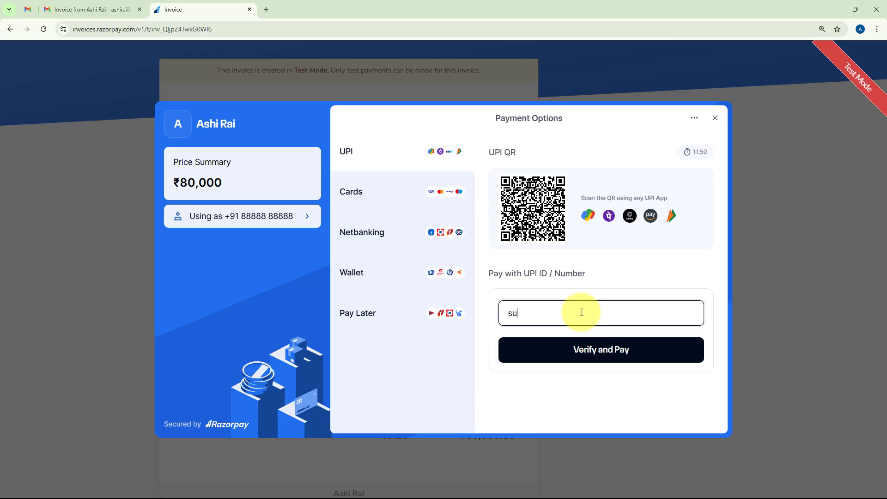
{"action": "type", "text": "sucess@razorpay"}
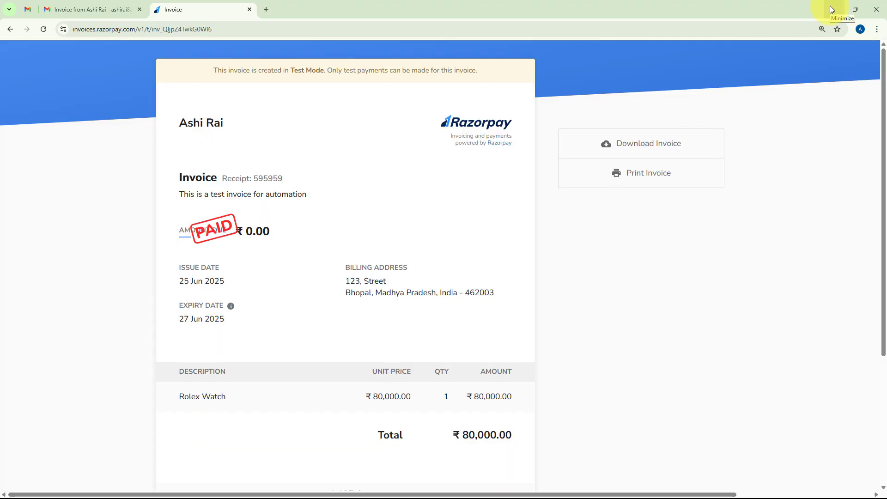
- Check the invoice's status in Razorpay, then return to Pabbly Connect and examine the captured order and invoice IDs
{"action": "left_click", "coordinate": [831, 9]}
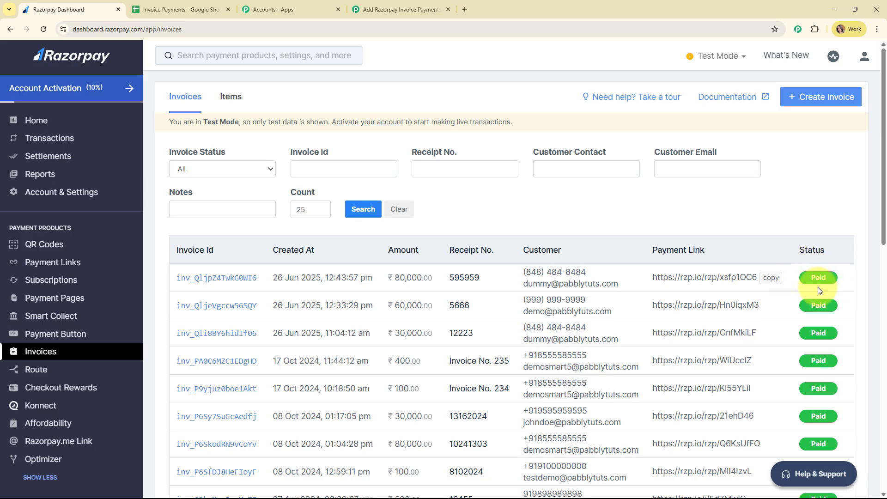
{"action": "left_click", "coordinate": [425, 5]}
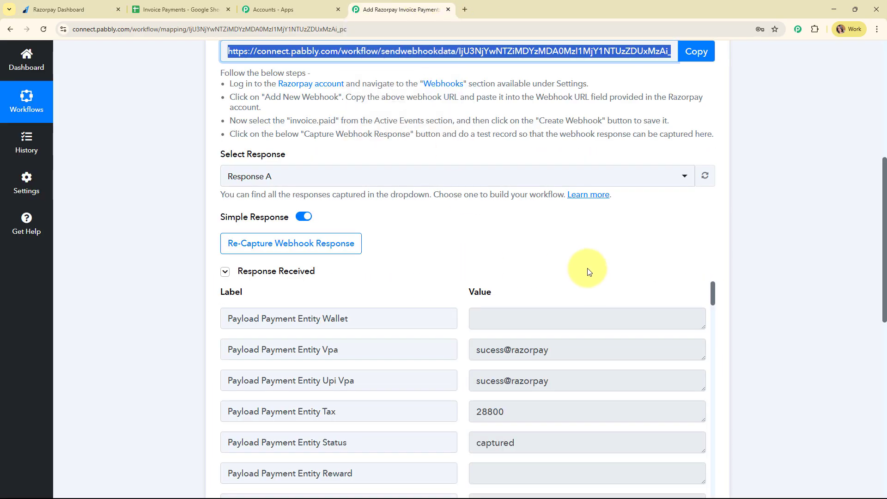
{"action": "scroll", "coordinate": [748, 270], "scroll_direction": "down", "scroll_amount": 3}
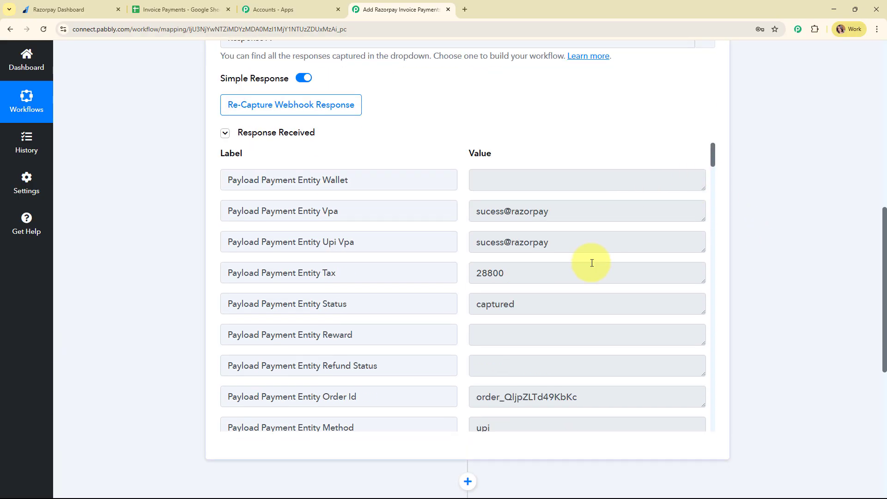
{"action": "scroll", "coordinate": [592, 263], "scroll_direction": "down", "scroll_amount": 4}
{"action": "left_click", "coordinate": [557, 214]}
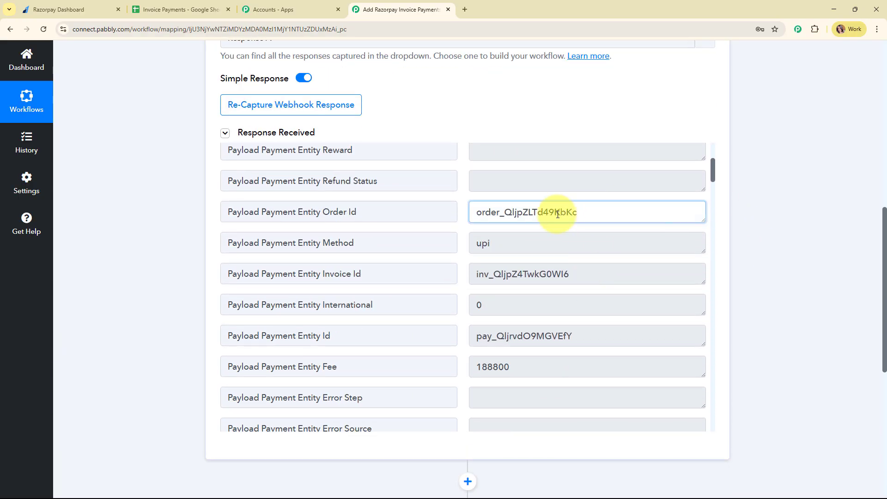
{"action": "double_click", "coordinate": [558, 213]}
{"action": "left_click_drag", "start_coordinate": [596, 274], "coordinate": [430, 282]}
- Examine the payment contact and the Payload Payment Entity Amount in the captured webhook response
{"action": "scroll", "coordinate": [576, 302], "scroll_direction": "down", "scroll_amount": 4}
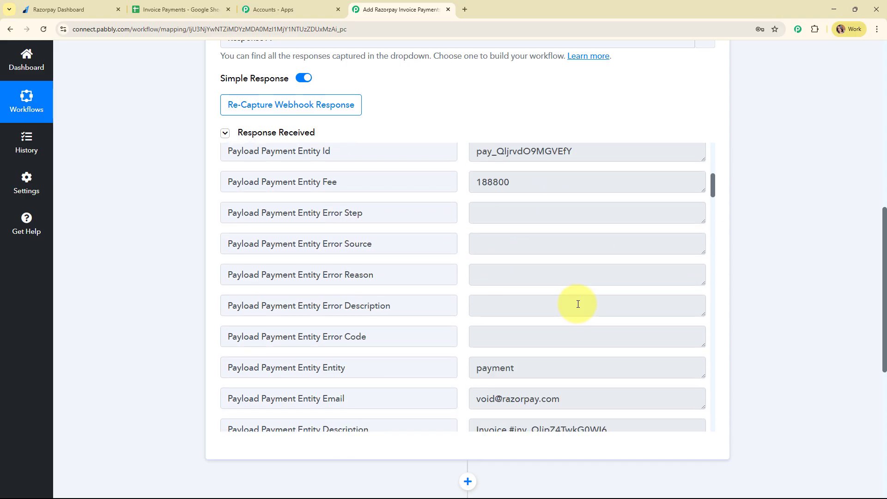
{"action": "scroll", "coordinate": [578, 304], "scroll_direction": "down", "scroll_amount": 3}
{"action": "scroll", "coordinate": [575, 301], "scroll_direction": "down", "scroll_amount": 2}
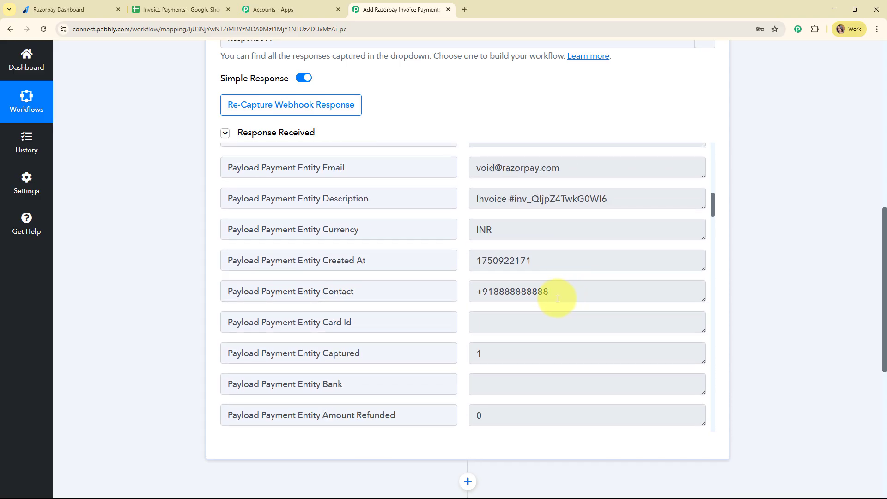
{"action": "double_click", "coordinate": [558, 298]}
{"action": "scroll", "coordinate": [577, 305], "scroll_direction": "down", "scroll_amount": 5}
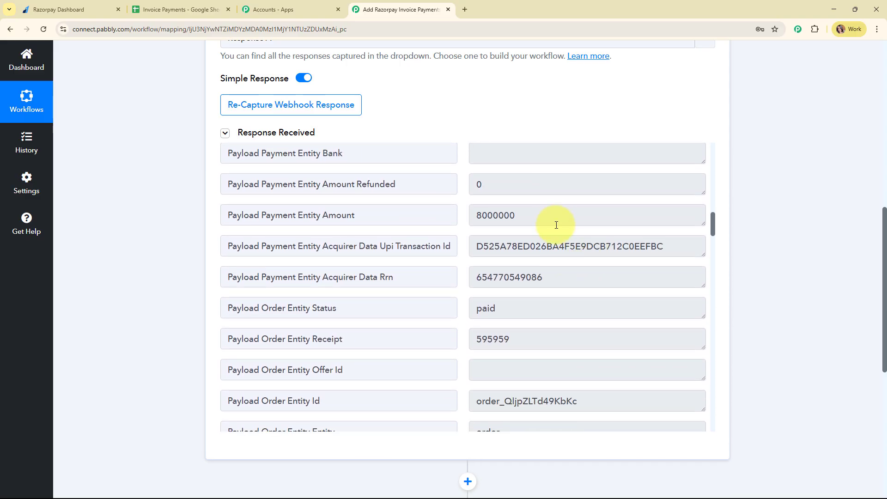
{"action": "left_click_drag", "start_coordinate": [556, 225], "coordinate": [459, 214]}
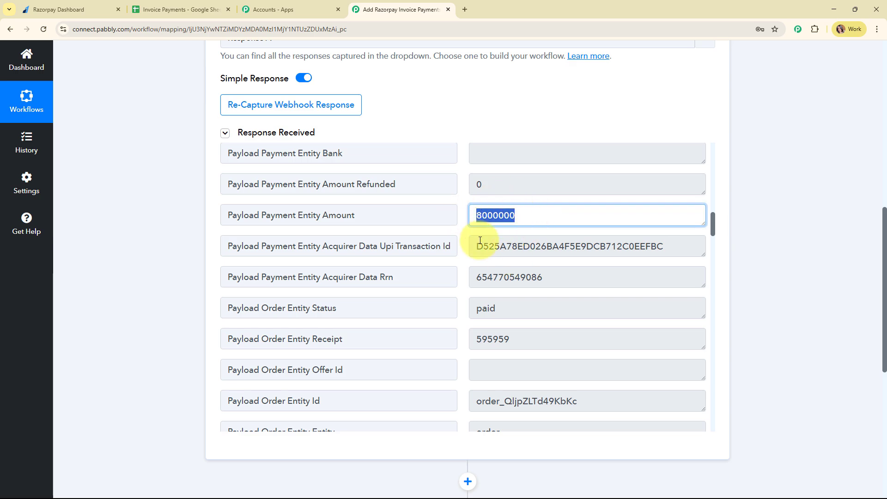
{"action": "left_click", "coordinate": [530, 215]}
{"action": "double_click", "coordinate": [531, 214]}
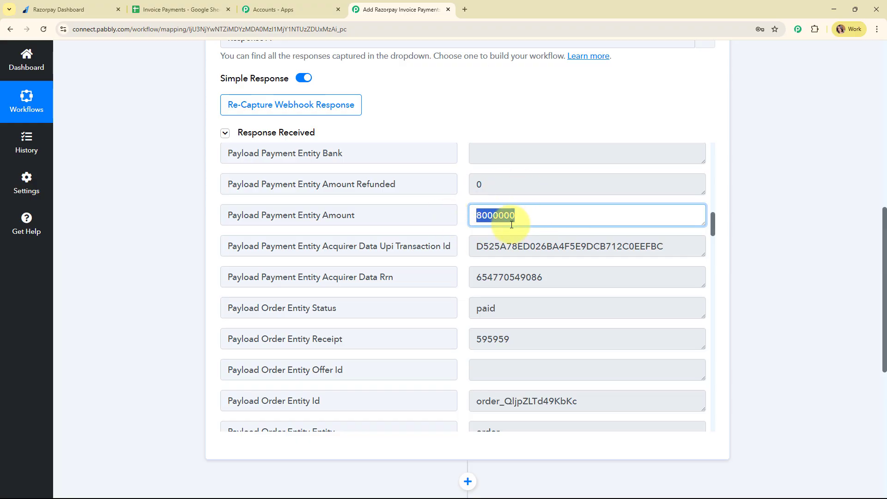
- Examine the order details, invoice description, and customer name and e-mail in the captured webhook response
{"action": "scroll", "coordinate": [577, 240], "scroll_direction": "down", "scroll_amount": 1}
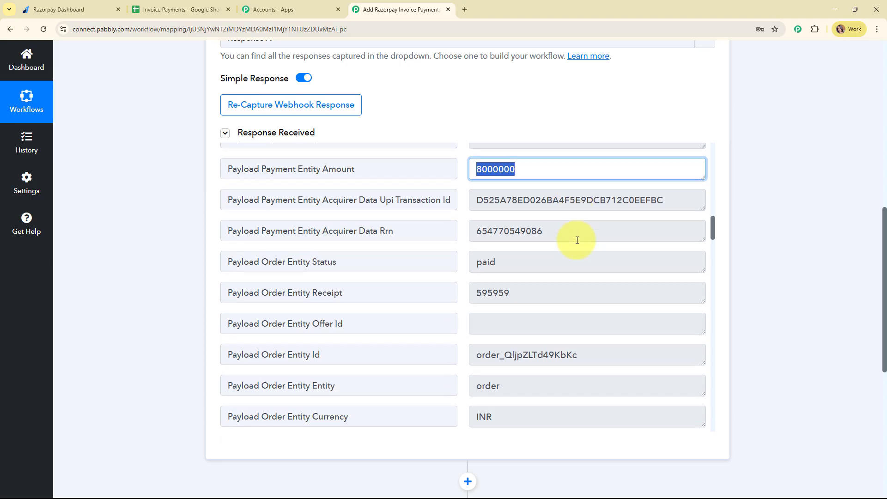
{"action": "scroll", "coordinate": [577, 240], "scroll_direction": "down", "scroll_amount": 2}
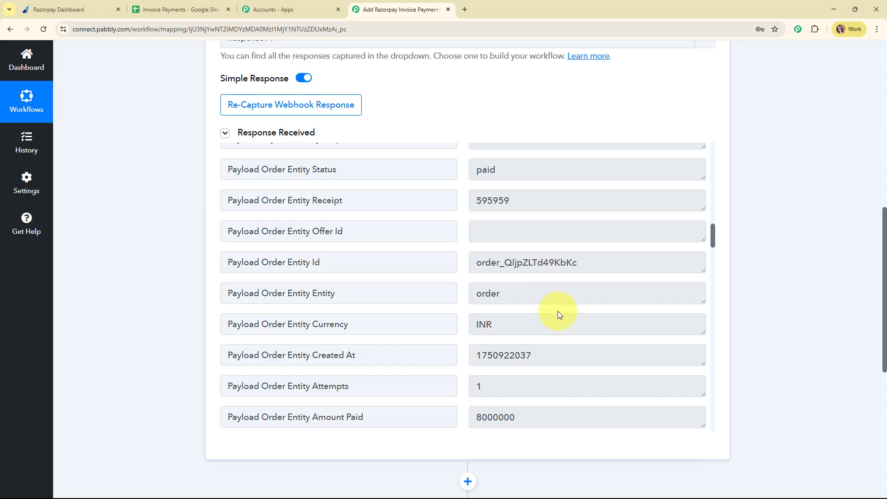
{"action": "scroll", "coordinate": [569, 377], "scroll_direction": "down", "scroll_amount": 3}
{"action": "scroll", "coordinate": [569, 377], "scroll_direction": "down", "scroll_amount": 12}
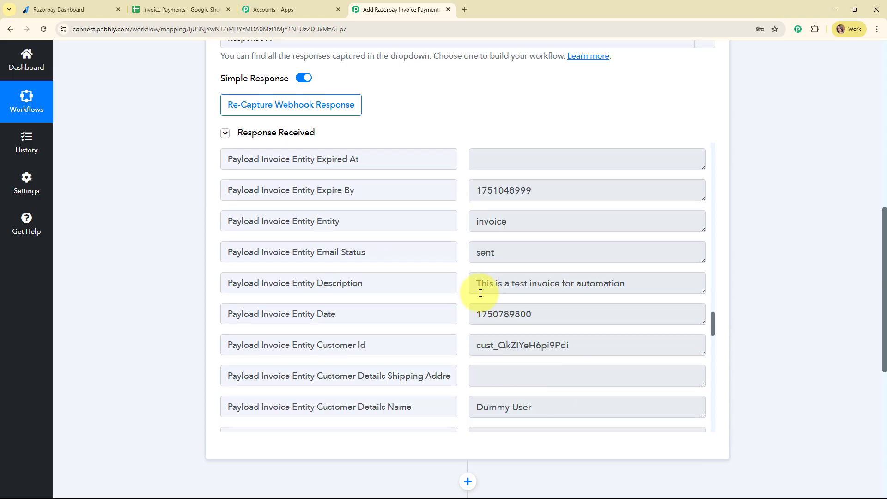
{"action": "left_click", "coordinate": [478, 286]}
{"action": "left_click_drag", "start_coordinate": [477, 286], "coordinate": [653, 283]}
{"action": "scroll", "coordinate": [508, 319], "scroll_direction": "down", "scroll_amount": 3}
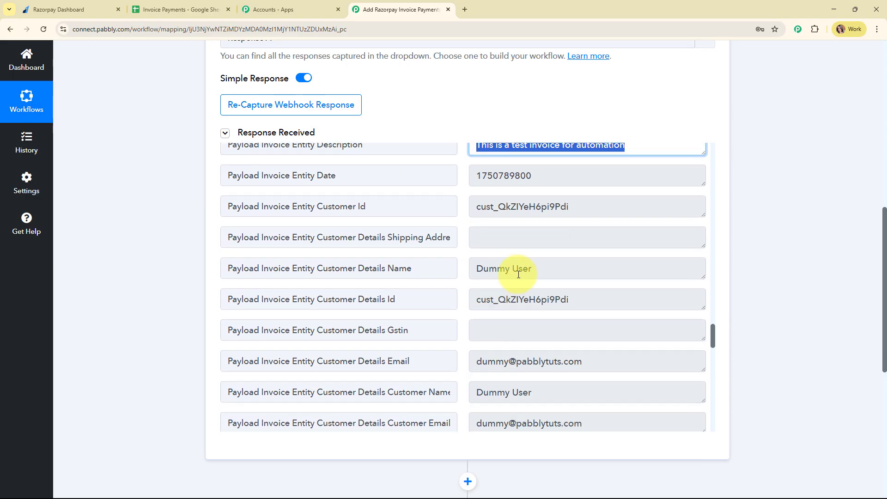
{"action": "left_click", "coordinate": [474, 265]}
{"action": "left_click_drag", "start_coordinate": [474, 264], "coordinate": [533, 268]}
{"action": "left_click_drag", "start_coordinate": [594, 360], "coordinate": [464, 369]}
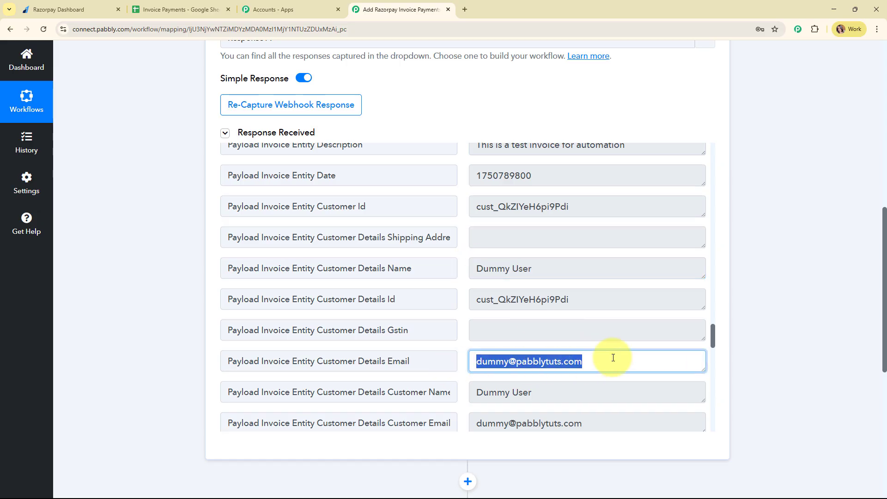
- Return to the start of the Razorpay Invoice Paid trigger step and collapse it
{"action": "scroll", "coordinate": [653, 270], "scroll_direction": "up", "scroll_amount": 1}
{"action": "scroll", "coordinate": [652, 270], "scroll_direction": "up", "scroll_amount": 15}
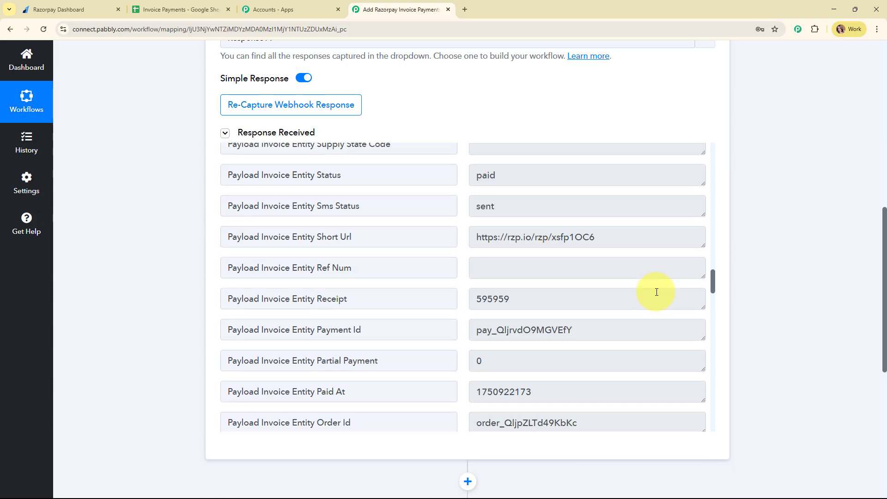
{"action": "scroll", "coordinate": [657, 292], "scroll_direction": "up", "scroll_amount": 10}
{"action": "scroll", "coordinate": [768, 307], "scroll_direction": "up", "scroll_amount": 10}
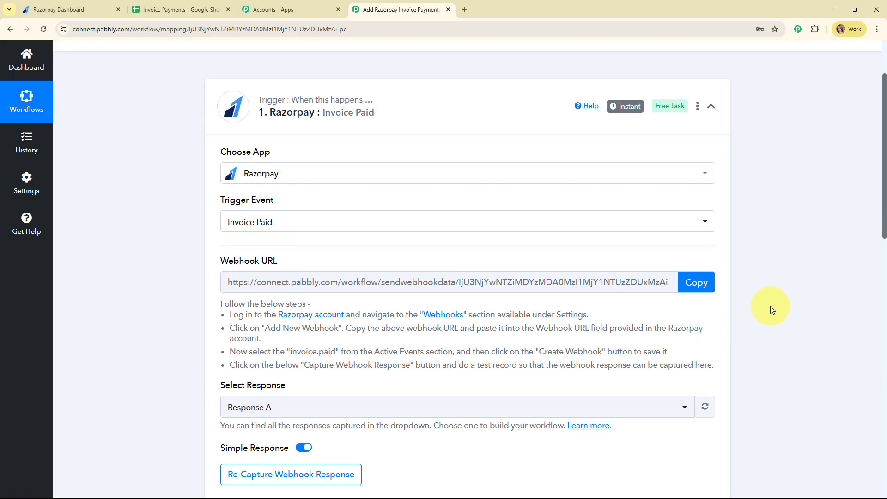
{"action": "left_click", "coordinate": [431, 194]}
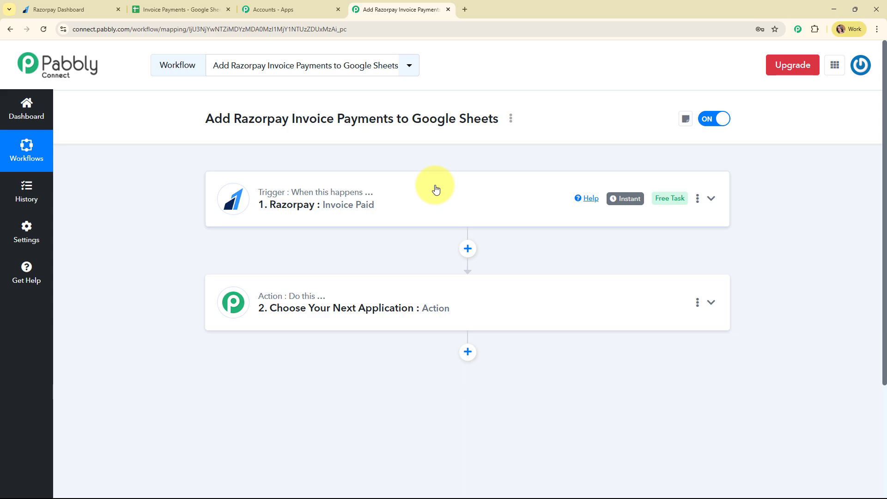
- Set up the second workflow step as Number Formatter (Pabbly) with the Perform Math Operation event and connect it
{"action": "scroll", "coordinate": [436, 189], "scroll_direction": "down", "scroll_amount": 3}
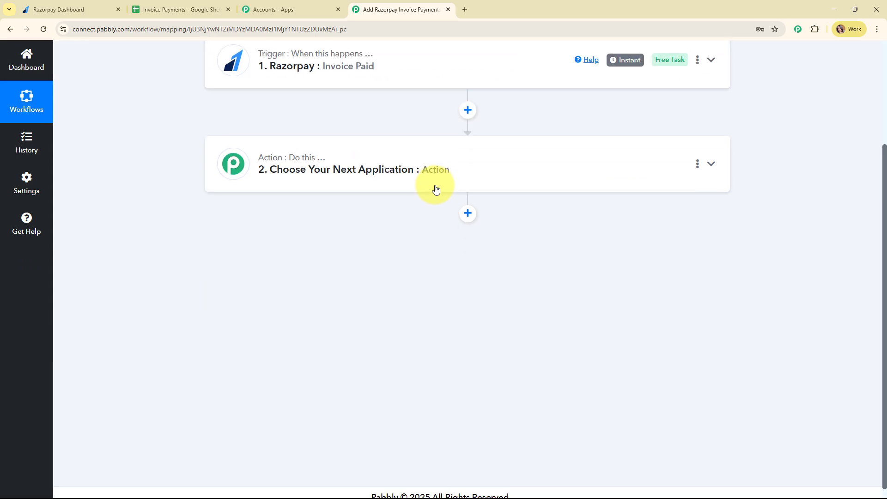
{"action": "left_click", "coordinate": [433, 187]}
{"action": "left_click", "coordinate": [282, 235]}
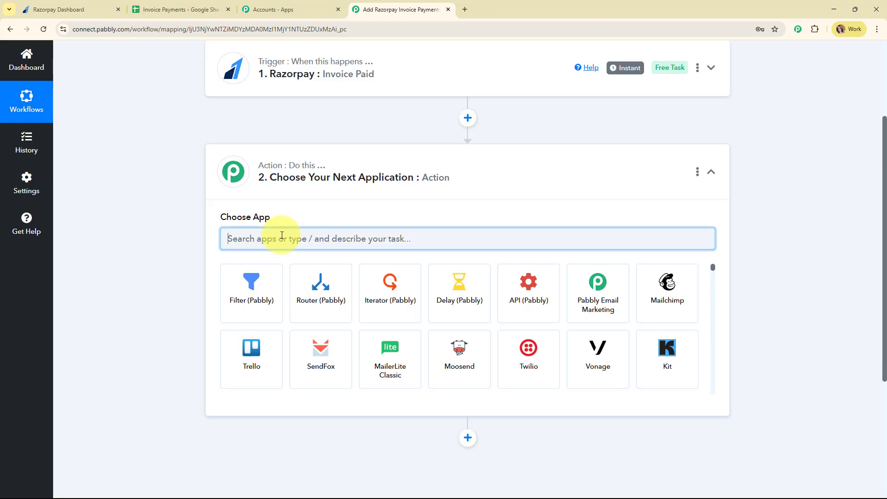
{"action": "type", "text": "num"}
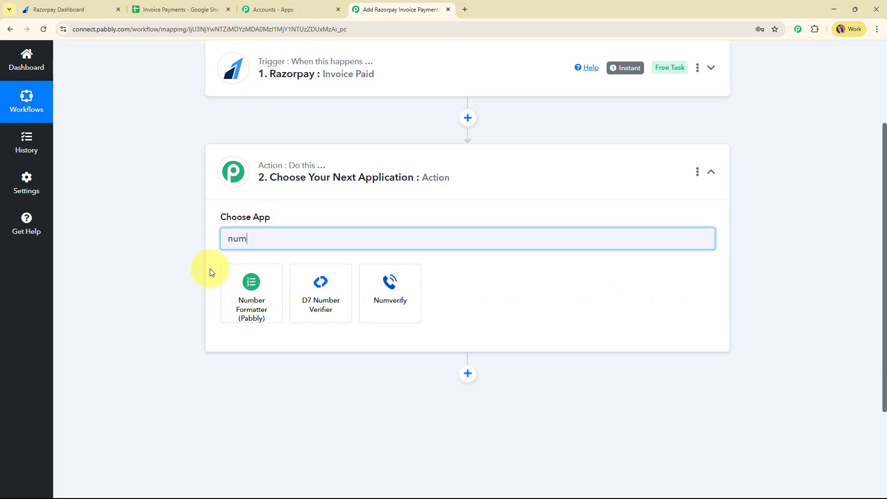
{"action": "left_click", "coordinate": [248, 290]}
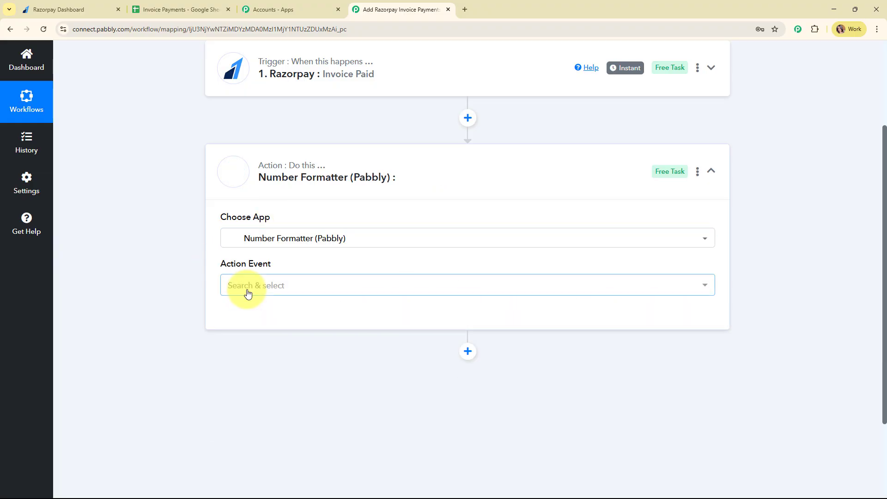
{"action": "left_click", "coordinate": [248, 292]}
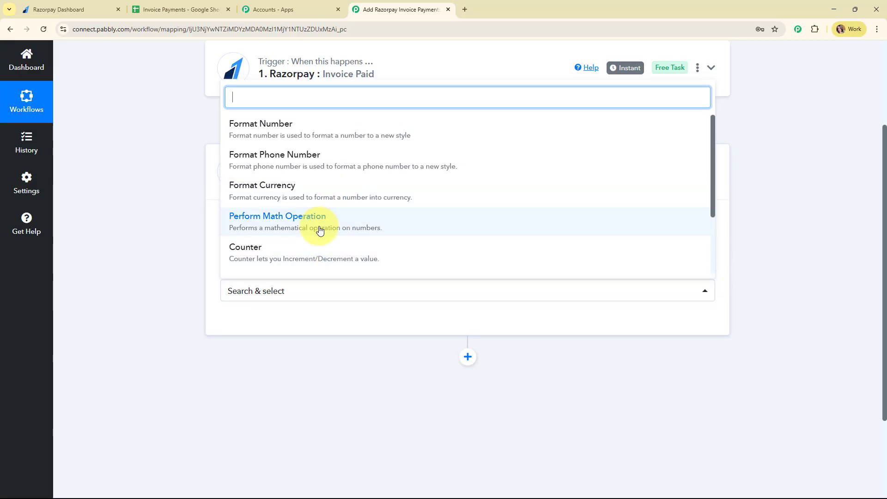
{"action": "left_click", "coordinate": [391, 230]}
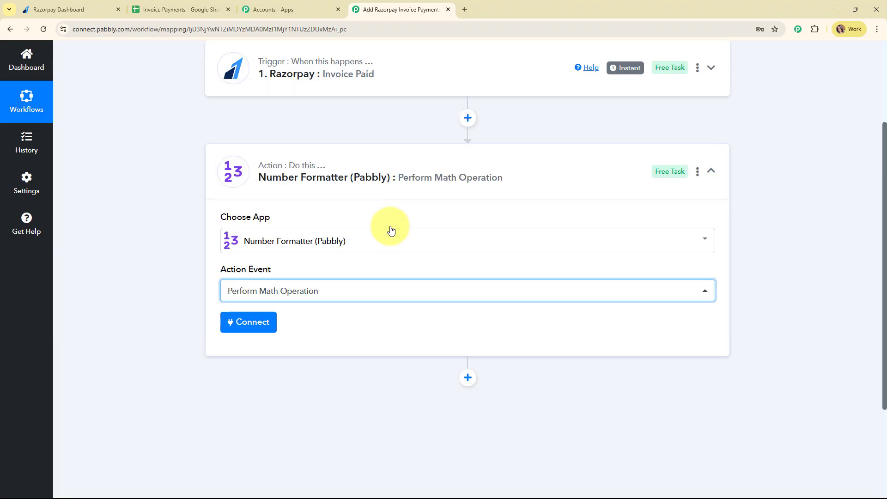
{"action": "left_click", "coordinate": [240, 330]}
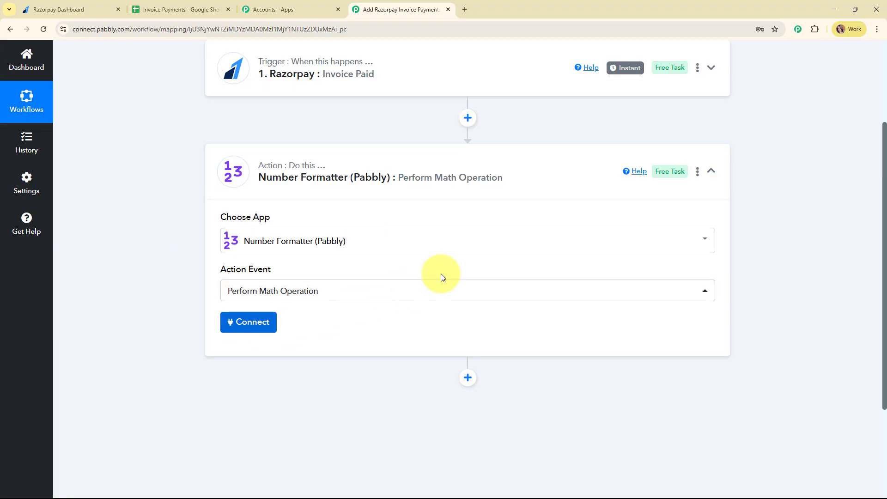
- Map the Razorpay trigger's Payload Payment Entity Amount into the math operation's Numbers field
{"action": "scroll", "coordinate": [442, 271], "scroll_direction": "down", "scroll_amount": 3}
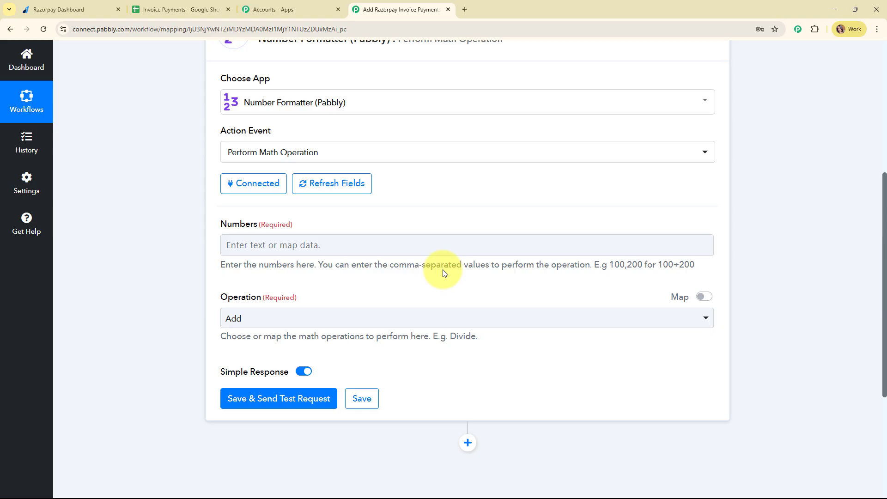
{"action": "left_click", "coordinate": [260, 239]}
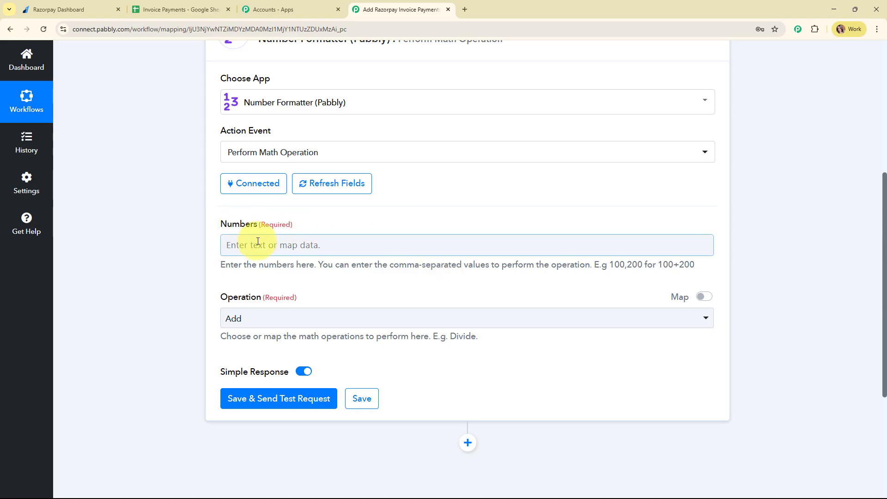
{"action": "left_click", "coordinate": [301, 250]}
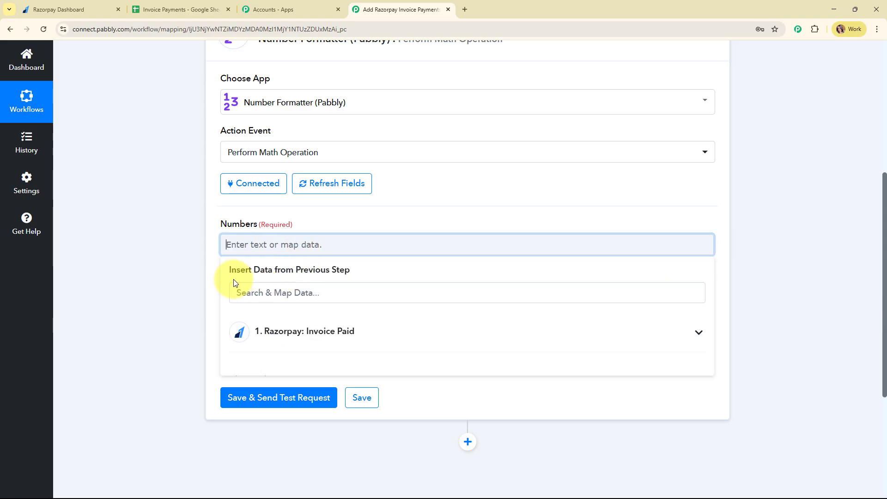
{"action": "left_click", "coordinate": [405, 334]}
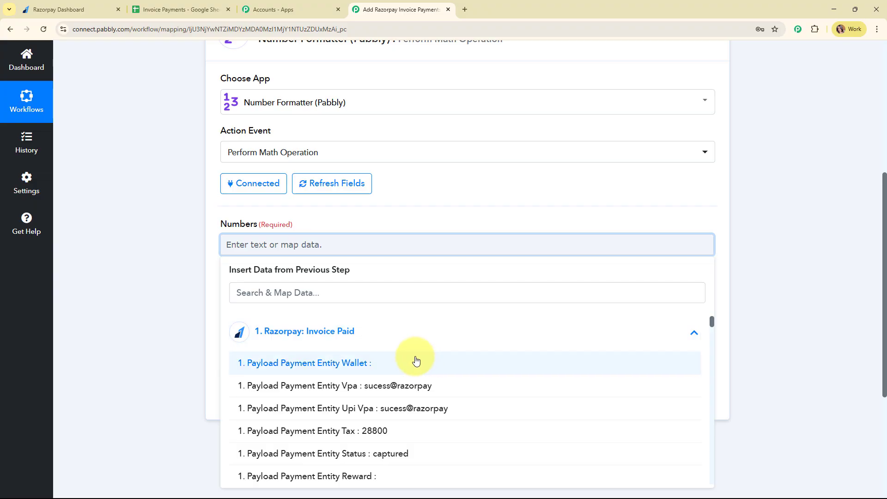
{"action": "left_click", "coordinate": [377, 296]}
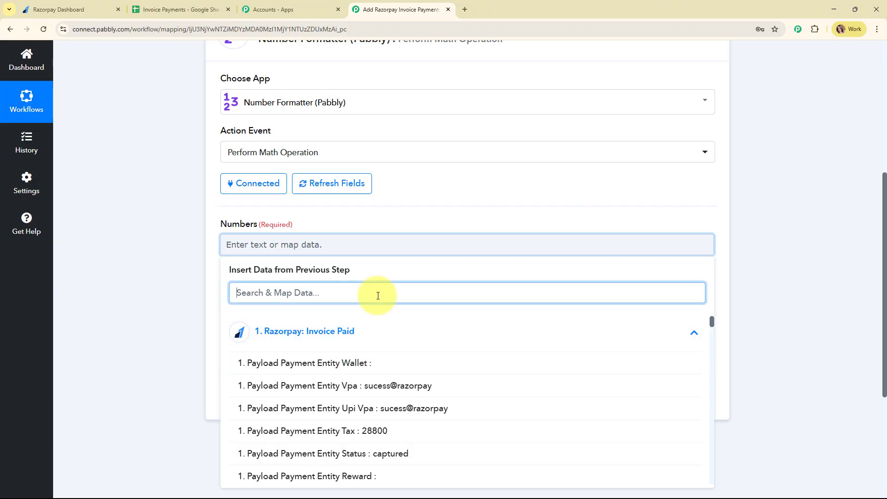
{"action": "type", "text": "amo"}
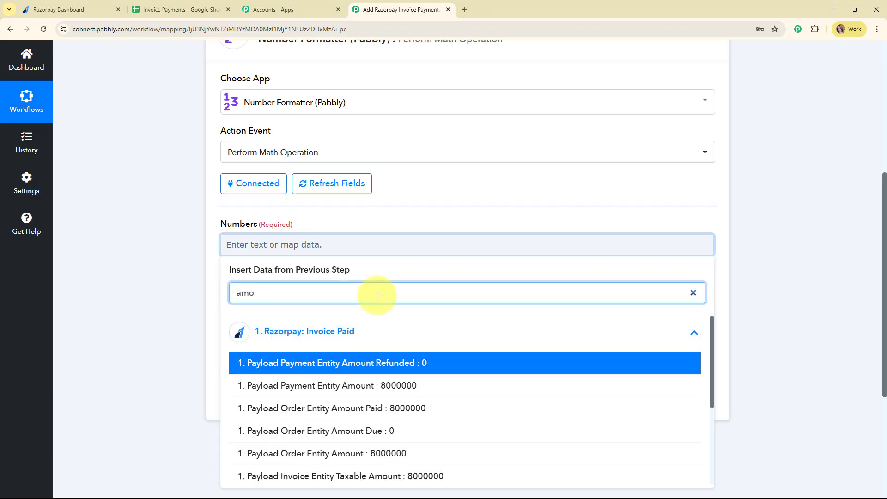
{"action": "left_click", "coordinate": [415, 392]}
{"action": "left_click", "coordinate": [332, 273]}
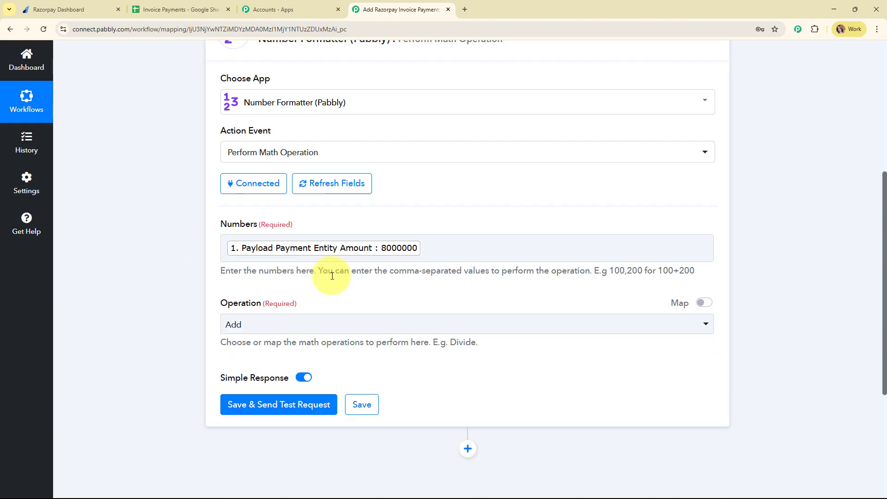
- Append ,100 after the mapped amount in Numbers and set the operation to Divide
{"action": "left_click_drag", "start_coordinate": [318, 271], "coordinate": [689, 272]}
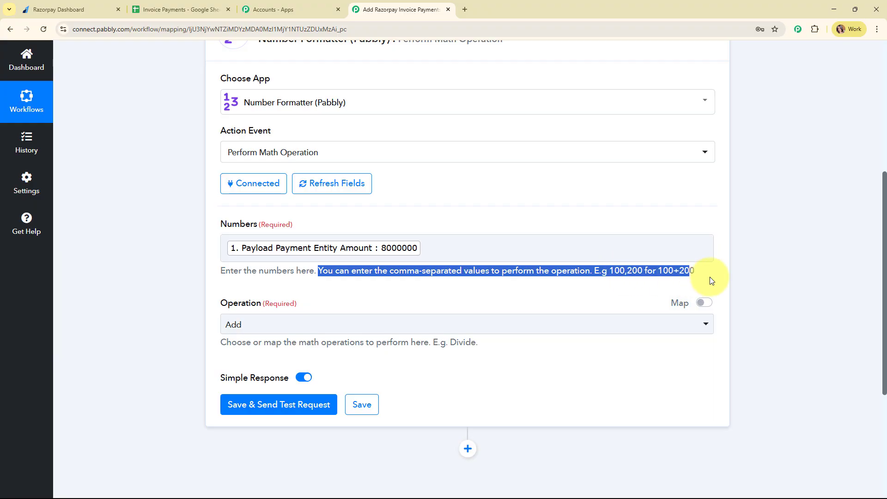
{"action": "left_click", "coordinate": [433, 239]}
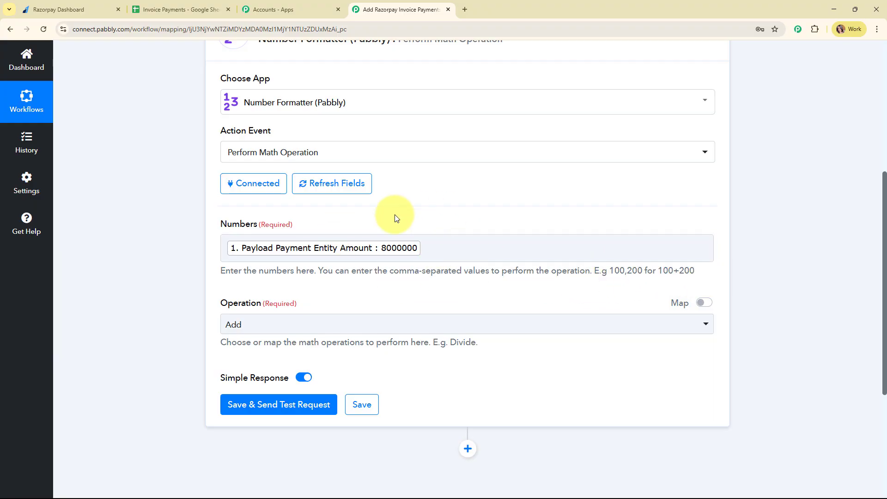
{"action": "left_click", "coordinate": [456, 241]}
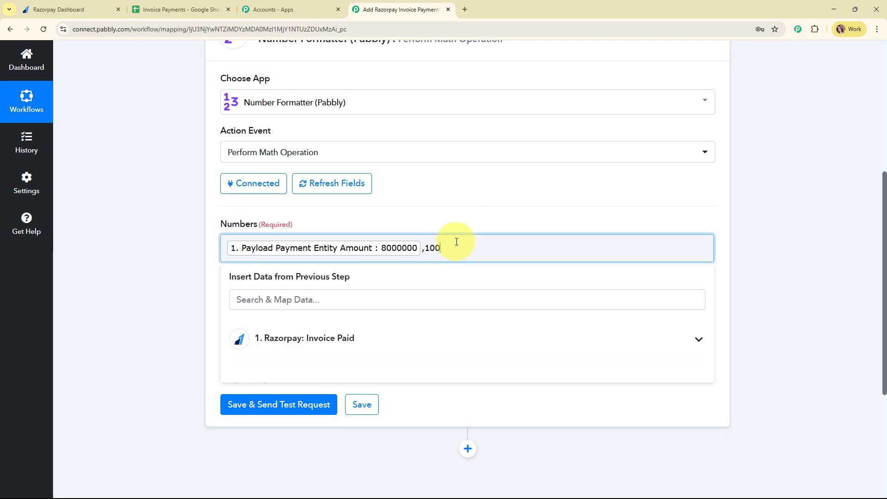
{"action": "left_click", "coordinate": [319, 323]}
{"action": "left_click", "coordinate": [325, 324]}
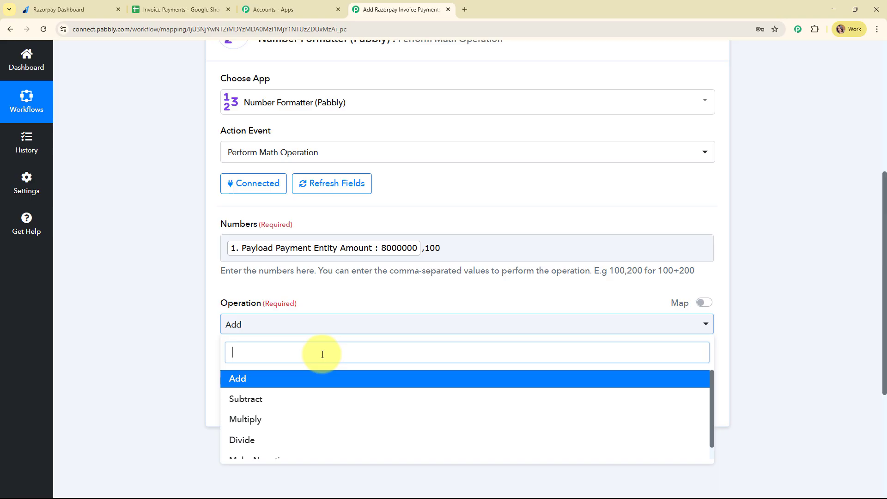
{"action": "left_click", "coordinate": [323, 441]}
- Save and test the math operation, check its Result value, and collapse the Number Formatter step
{"action": "left_click", "coordinate": [303, 408]}
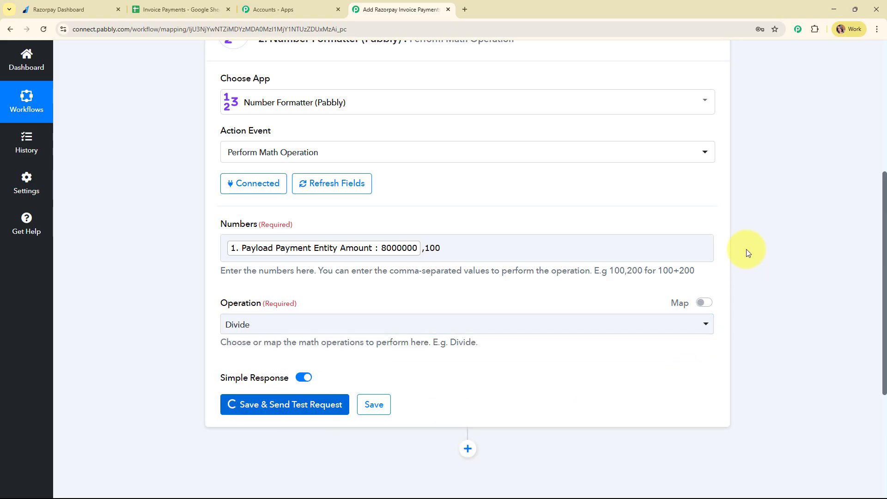
{"action": "scroll", "coordinate": [802, 247], "scroll_direction": "down", "scroll_amount": 3}
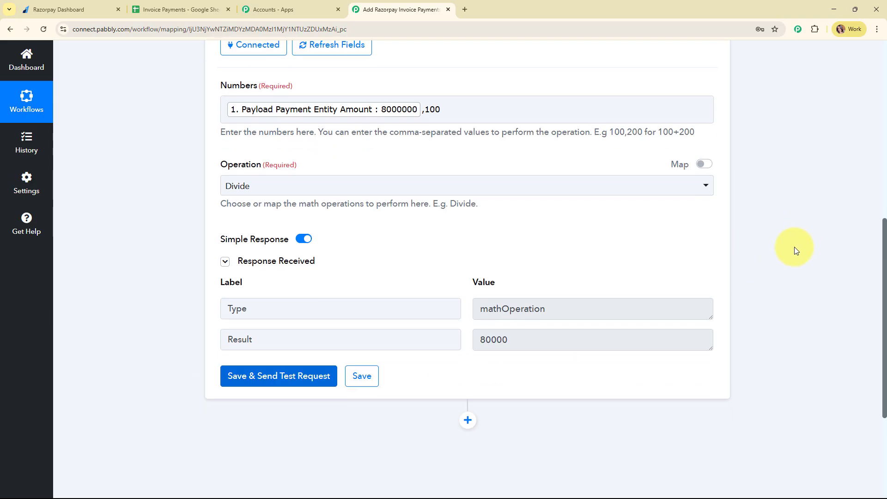
{"action": "left_click_drag", "start_coordinate": [535, 340], "coordinate": [465, 342]}
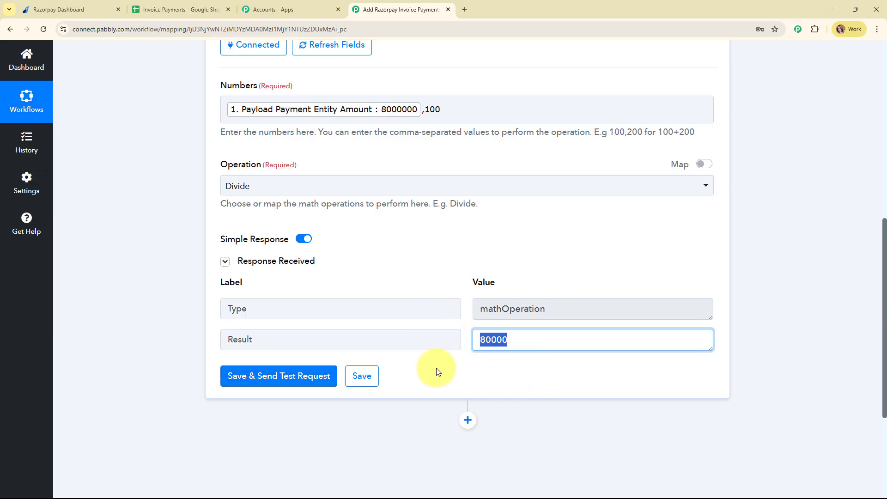
{"action": "scroll", "coordinate": [728, 379], "scroll_direction": "up", "scroll_amount": 4}
{"action": "scroll", "coordinate": [728, 375], "scroll_direction": "up", "scroll_amount": 4}
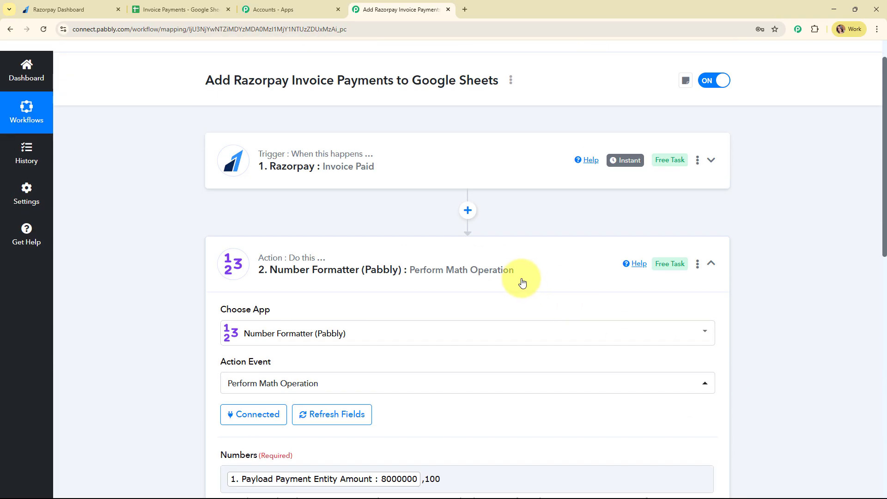
{"action": "left_click", "coordinate": [520, 282]}
{"action": "scroll", "coordinate": [520, 281], "scroll_direction": "down", "scroll_amount": 2}
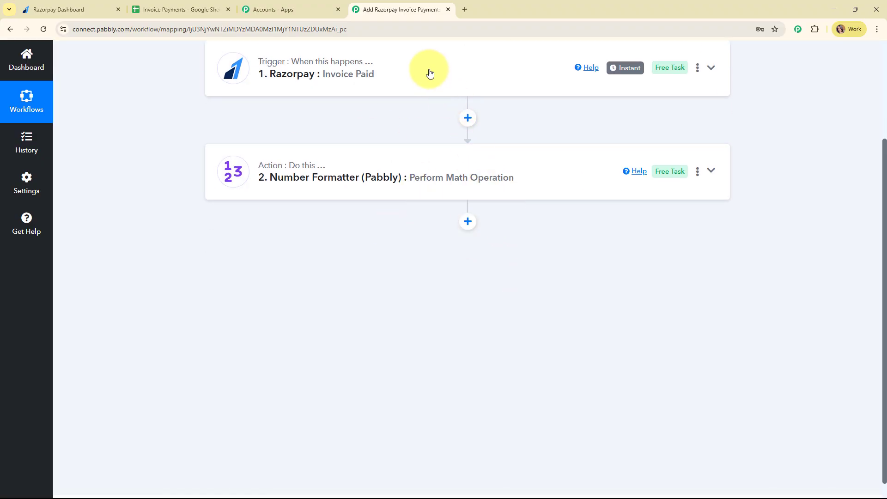
- Check the Invoice Payments spreadsheet, then add a Google Sheets action with the Add New Row event after Number Formatter in Pabbly Connect
{"action": "left_click", "coordinate": [171, 4]}
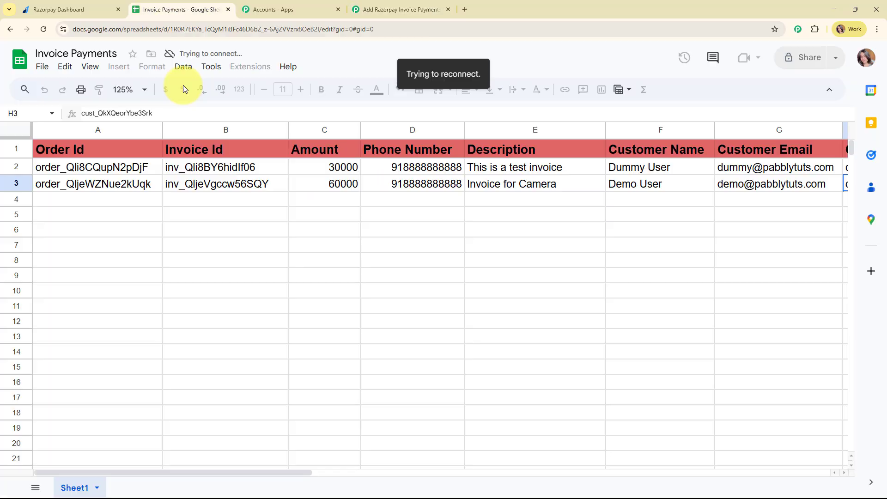
{"action": "left_click", "coordinate": [401, 3]}
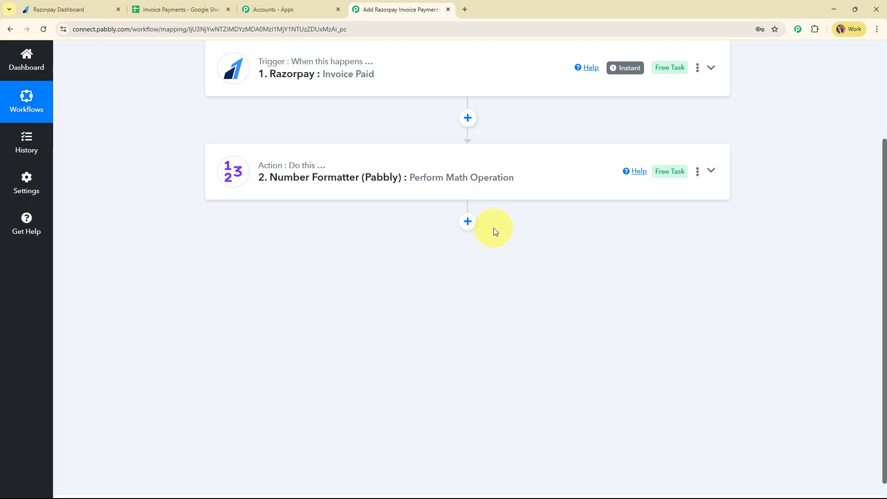
{"action": "left_click", "coordinate": [466, 222]}
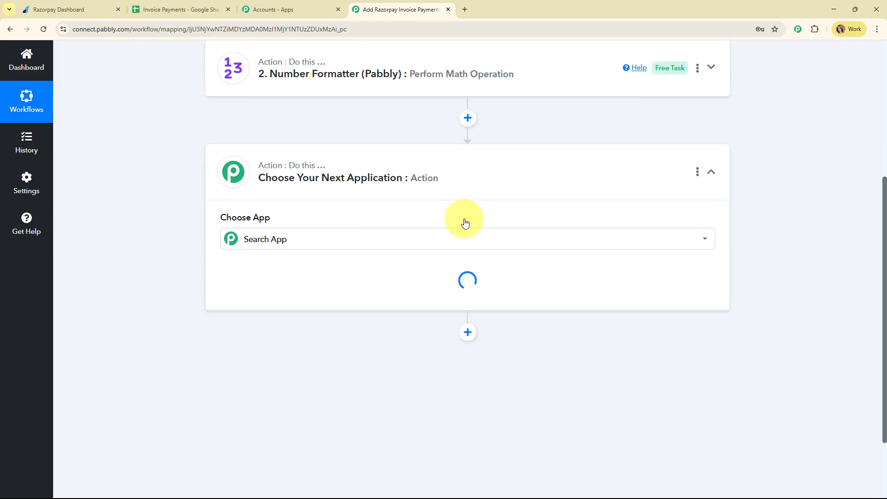
{"action": "type", "text": "shee"}
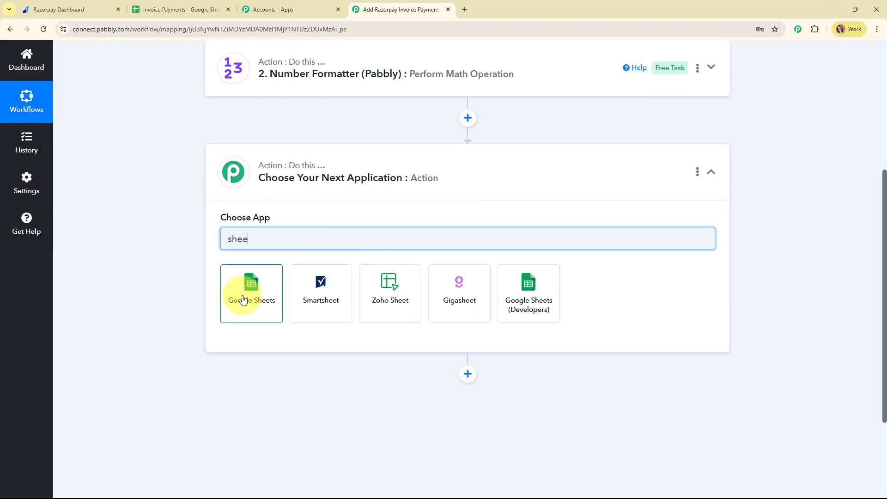
{"action": "left_click", "coordinate": [243, 298]}
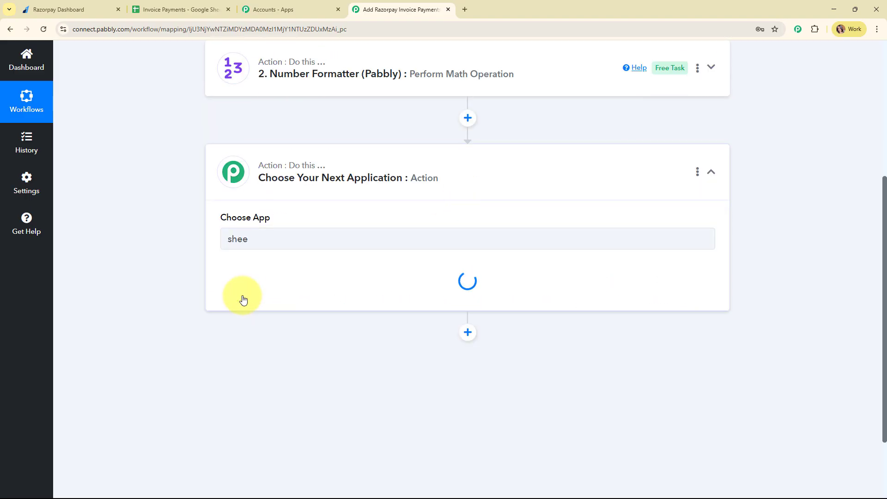
{"action": "left_click", "coordinate": [311, 290]}
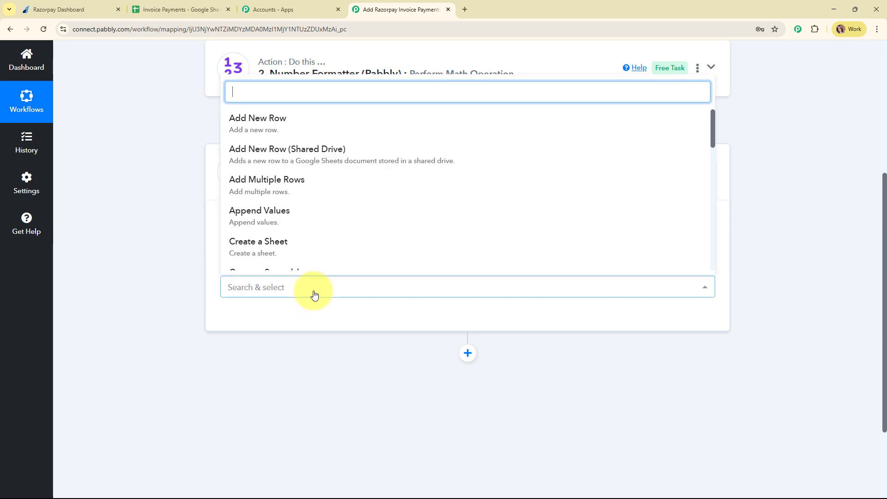
{"action": "left_click", "coordinate": [299, 137]}
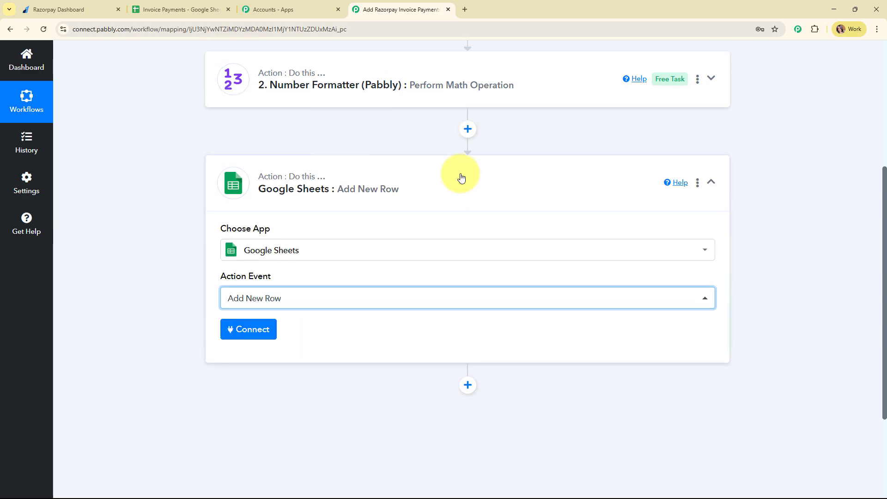
{"action": "scroll", "coordinate": [462, 174], "scroll_direction": "up", "scroll_amount": 3}
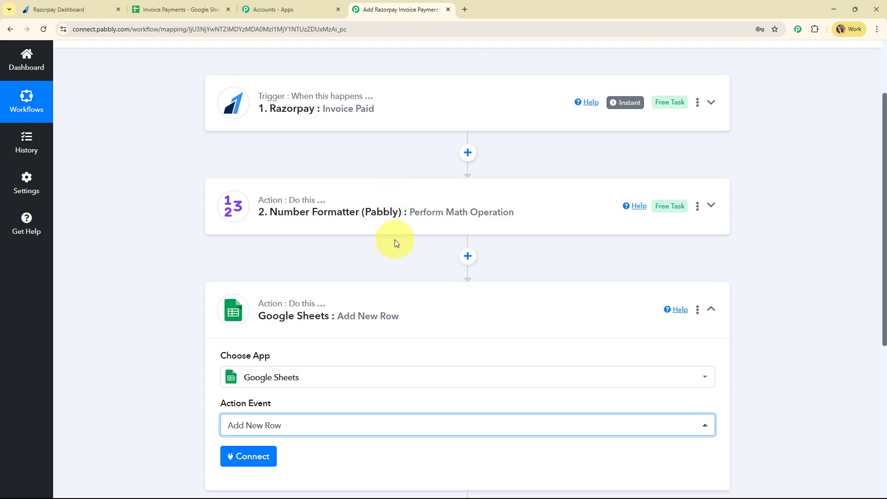
{"action": "scroll", "coordinate": [396, 240], "scroll_direction": "down", "scroll_amount": 3}
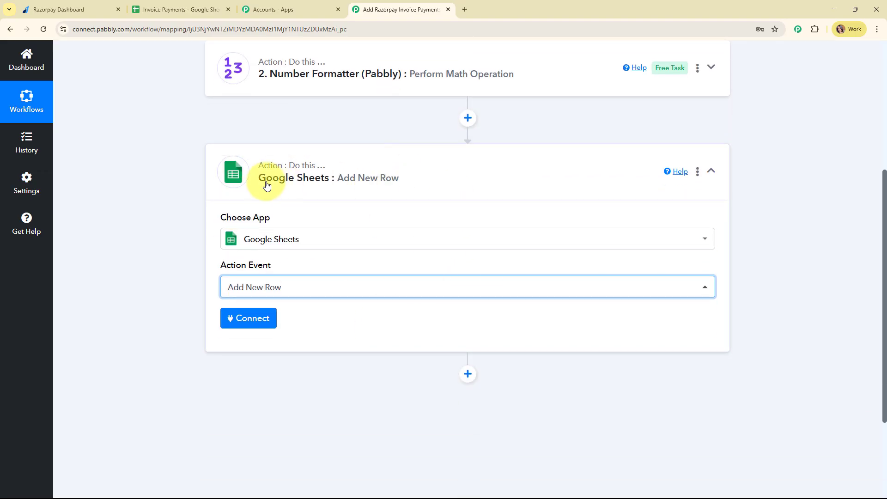
- Connect the Google Sheets action through a new connection by signing in with the listed Google account and allowing access
{"action": "left_click", "coordinate": [255, 316]}
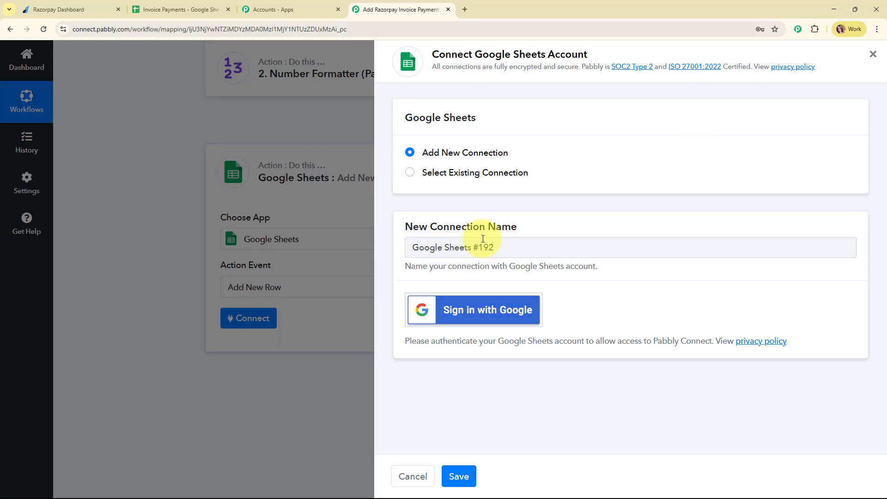
{"action": "left_click", "coordinate": [490, 306]}
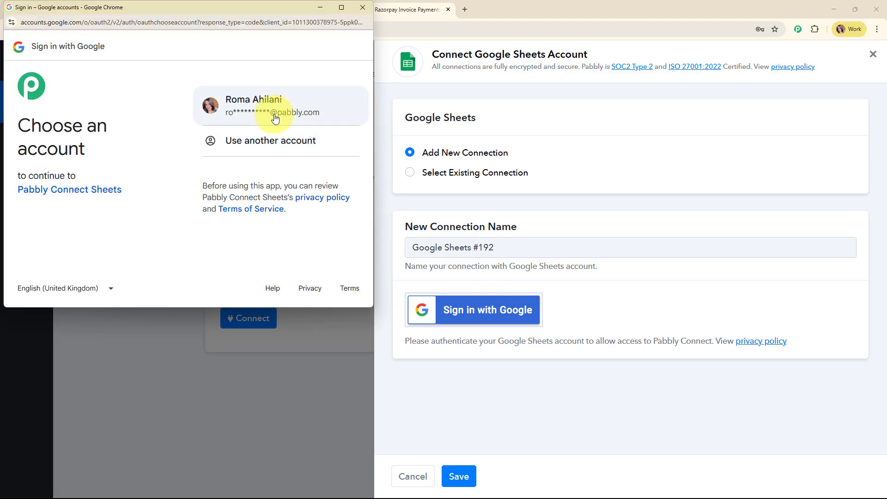
{"action": "left_click", "coordinate": [275, 118]}
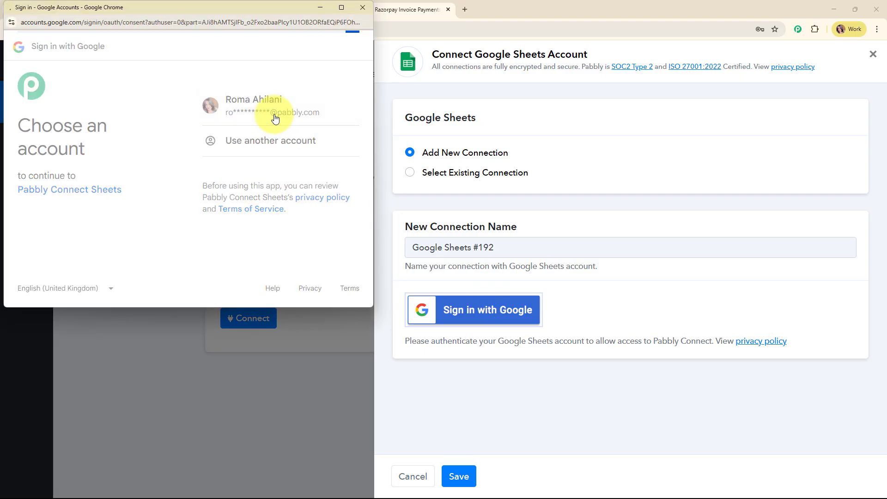
{"action": "scroll", "coordinate": [293, 217], "scroll_direction": "down", "scroll_amount": 5}
{"action": "left_click", "coordinate": [309, 253]}
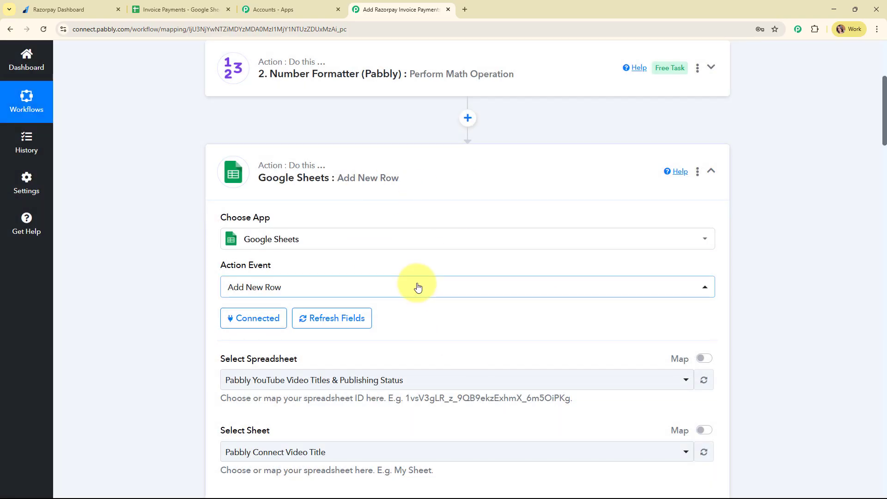
- Set the Google Sheets action's spreadsheet to Invoice Payments and its sheet to Sheet1
{"action": "scroll", "coordinate": [438, 283], "scroll_direction": "down", "scroll_amount": 1}
{"action": "scroll", "coordinate": [438, 281], "scroll_direction": "down", "scroll_amount": 3}
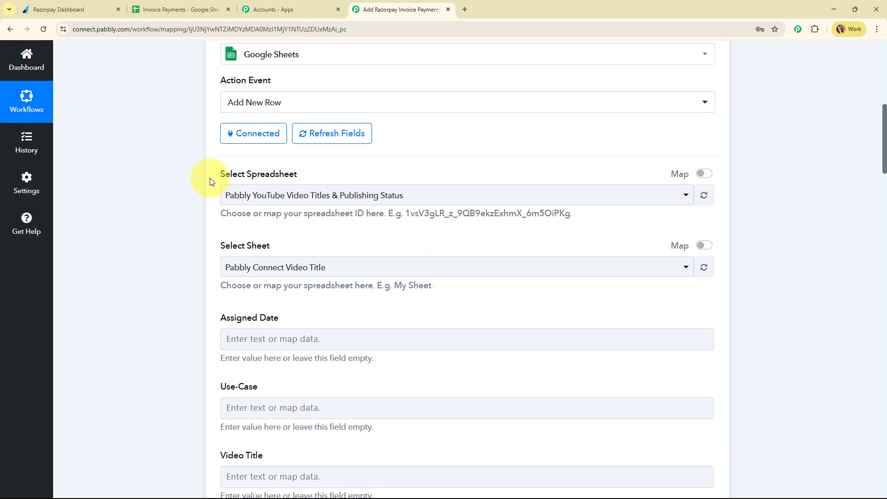
{"action": "left_click_drag", "start_coordinate": [223, 177], "coordinate": [316, 163]}
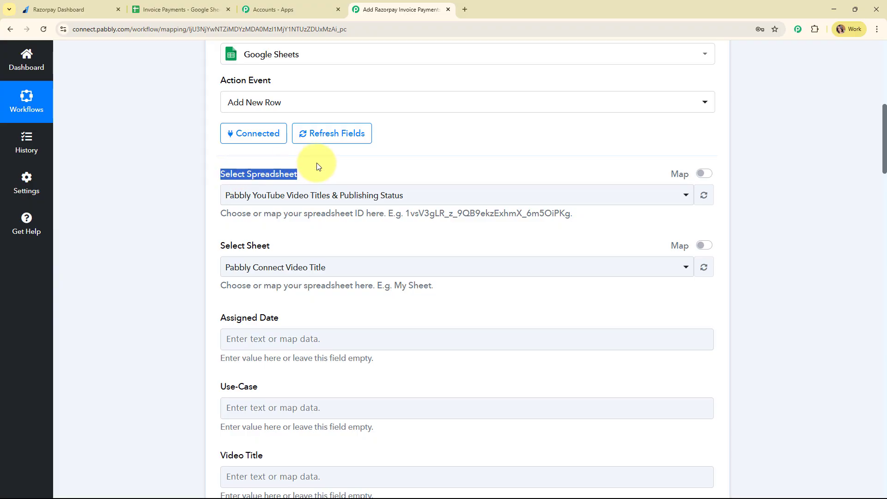
{"action": "left_click", "coordinate": [349, 235]}
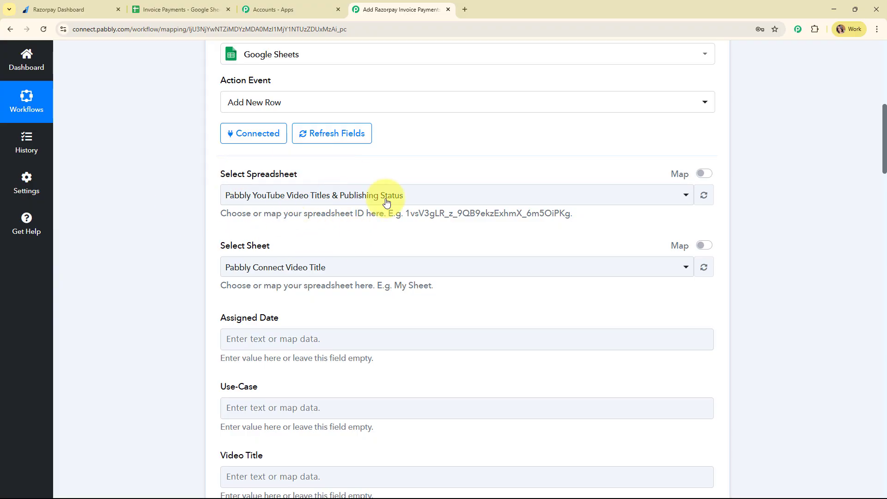
{"action": "left_click", "coordinate": [167, 10]}
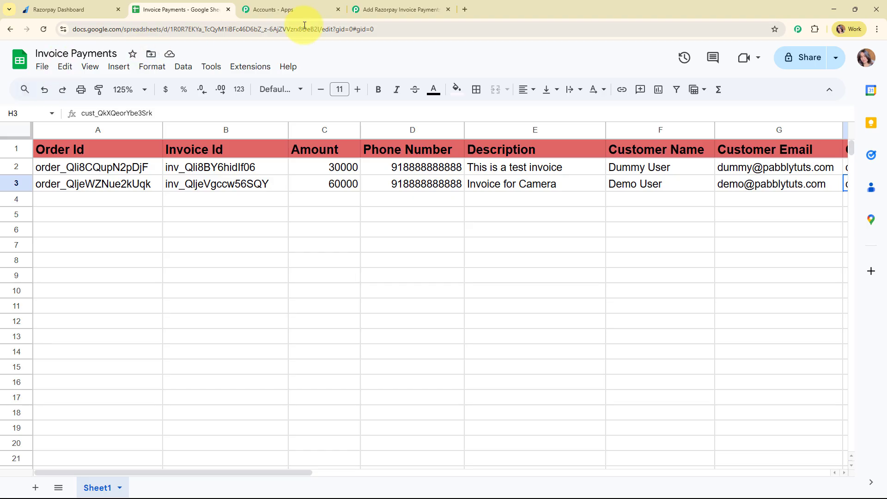
{"action": "left_click", "coordinate": [406, 10]}
{"action": "left_click", "coordinate": [392, 195]}
{"action": "left_click", "coordinate": [389, 271]}
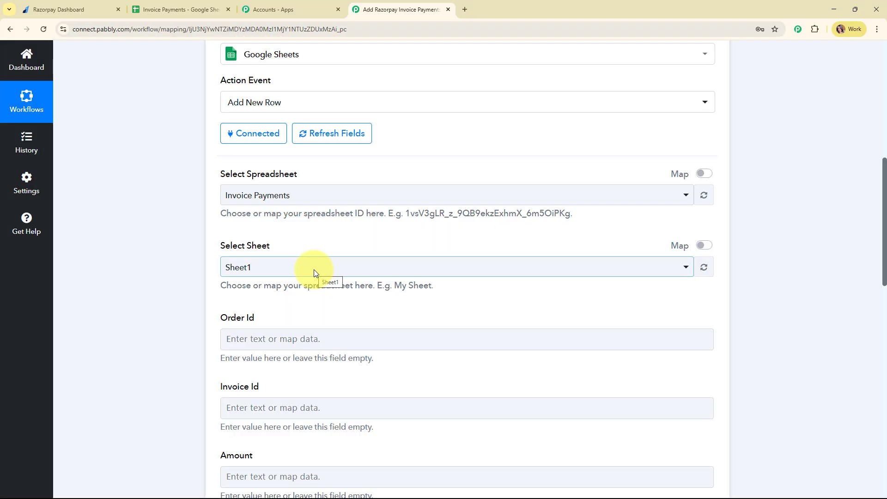
{"action": "left_click", "coordinate": [314, 270]}
{"action": "left_click", "coordinate": [312, 323]}
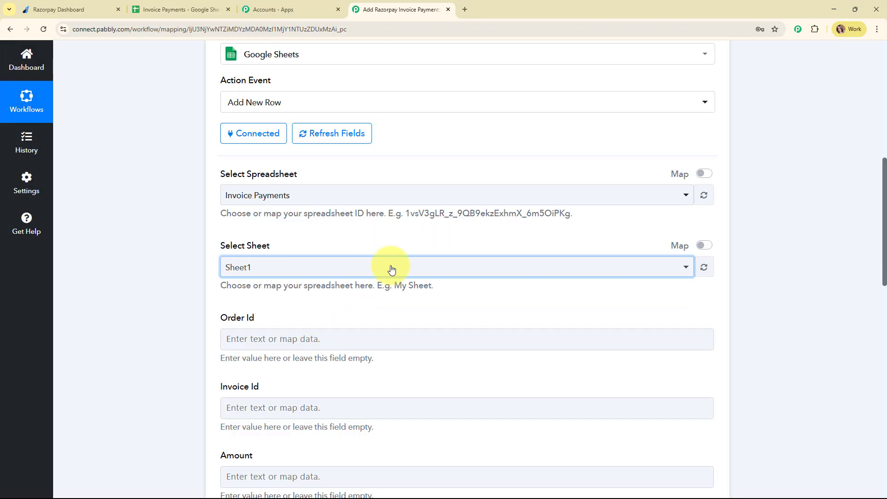
- Review the Google Sheets action's column fields from Order Id to Customer Id against the Invoice Payments spreadsheet's headers
{"action": "scroll", "coordinate": [426, 252], "scroll_direction": "down", "scroll_amount": 5}
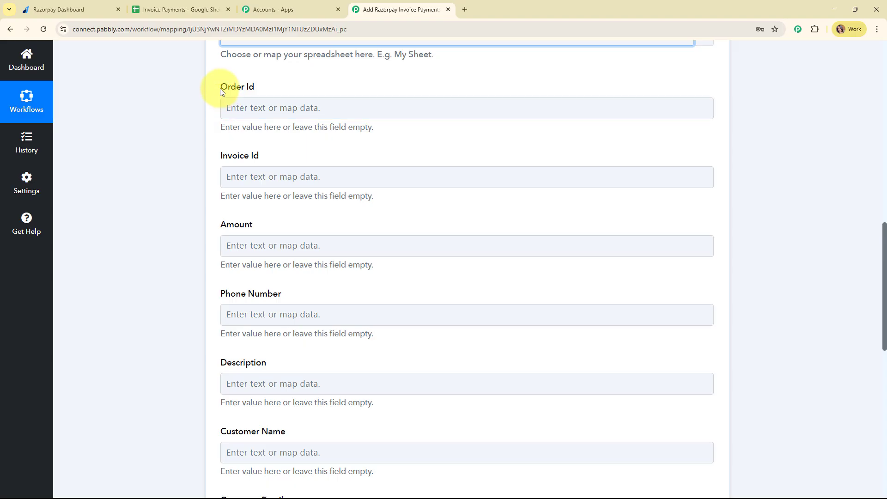
{"action": "left_click_drag", "start_coordinate": [219, 88], "coordinate": [274, 91]}
{"action": "left_click_drag", "start_coordinate": [216, 148], "coordinate": [272, 157]}
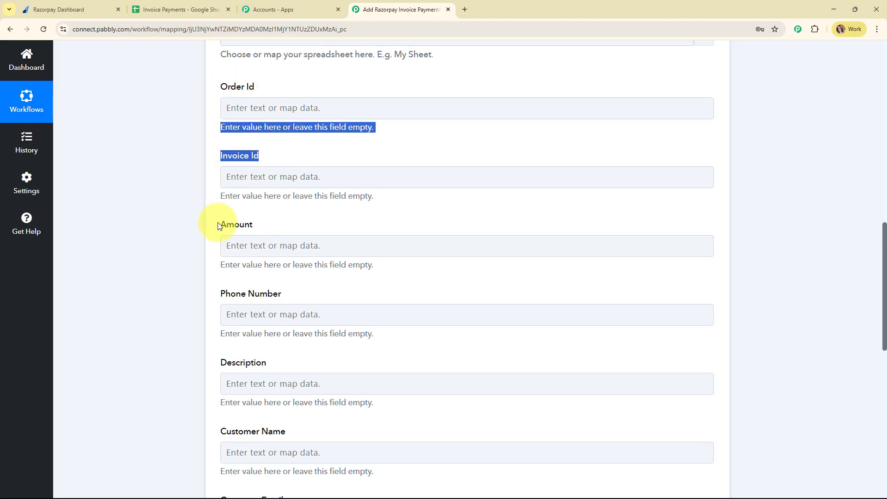
{"action": "left_click_drag", "start_coordinate": [218, 223], "coordinate": [277, 226]}
{"action": "scroll", "coordinate": [407, 232], "scroll_direction": "down", "scroll_amount": 4}
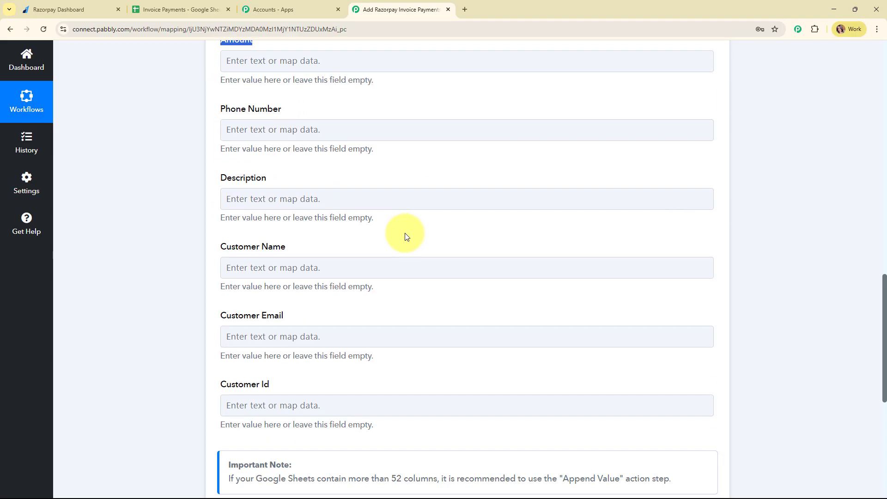
{"action": "scroll", "coordinate": [500, 301], "scroll_direction": "up", "scroll_amount": 8}
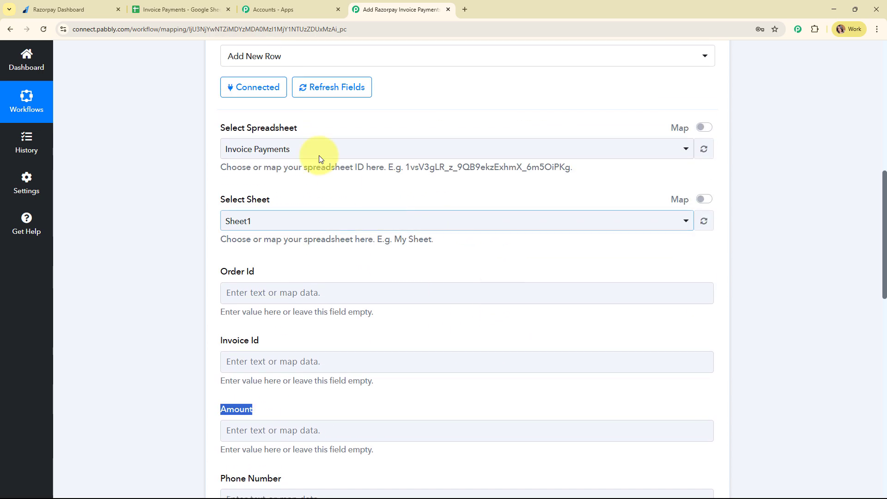
{"action": "left_click", "coordinate": [185, 3]}
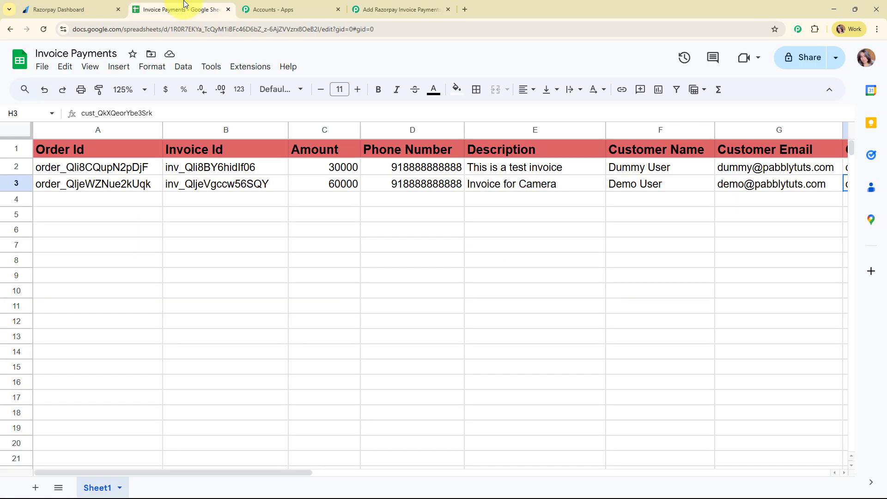
{"action": "left_click", "coordinate": [387, 4]}
{"action": "scroll", "coordinate": [382, 237], "scroll_direction": "down", "scroll_amount": 3}
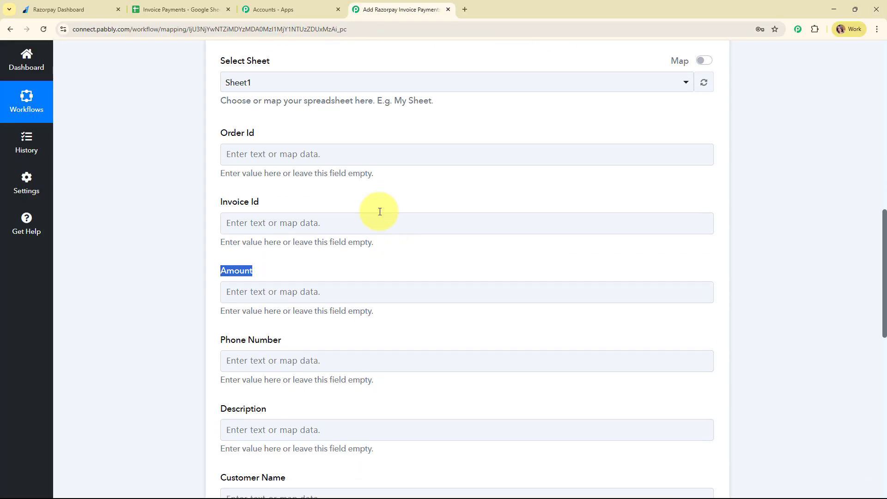
- Map the Razorpay trigger's Payload Payment Entity Order Id into the Order Id field, searching the data for "id"
{"action": "left_click", "coordinate": [287, 155]}
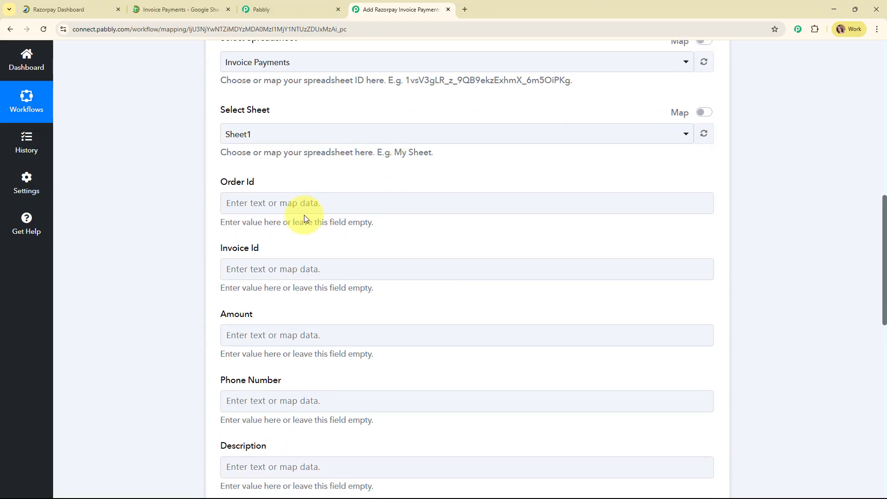
{"action": "left_click", "coordinate": [291, 188]}
{"action": "scroll", "coordinate": [473, 222], "scroll_direction": "down", "scroll_amount": 3}
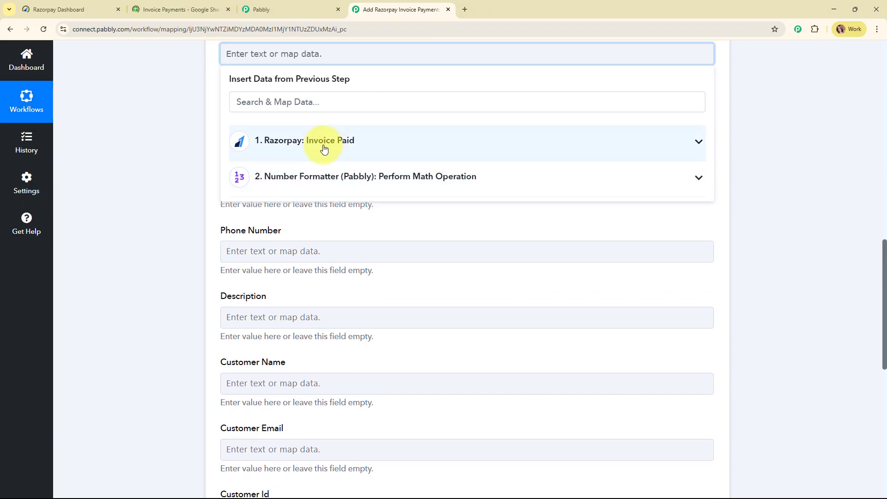
{"action": "left_click", "coordinate": [324, 146]}
{"action": "left_click", "coordinate": [322, 103]}
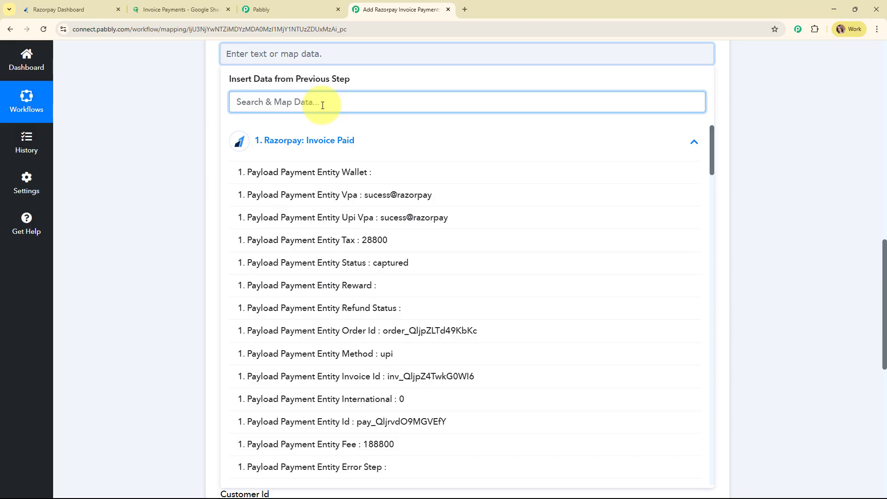
{"action": "type", "text": "id"}
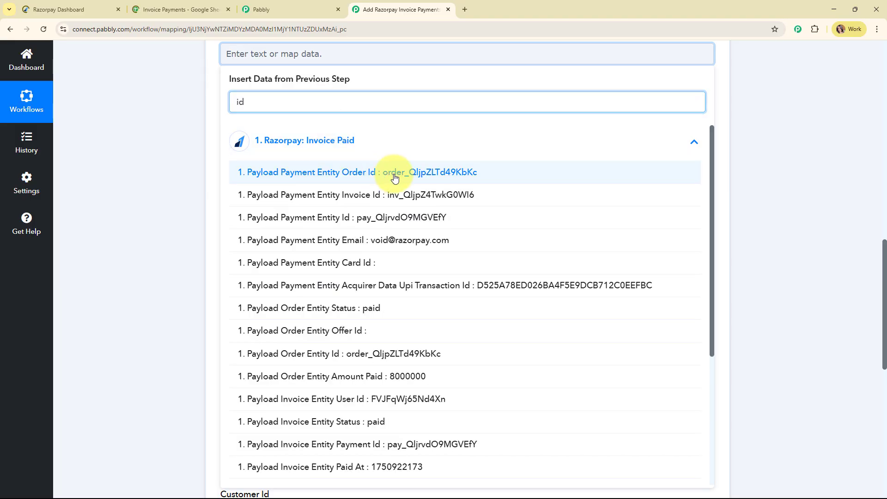
{"action": "left_click", "coordinate": [394, 178]}
{"action": "left_click", "coordinate": [139, 147]}
- Map the Razorpay trigger's Payload Payment Entity Invoice Id into the Invoice Id field
{"action": "left_click", "coordinate": [283, 127]}
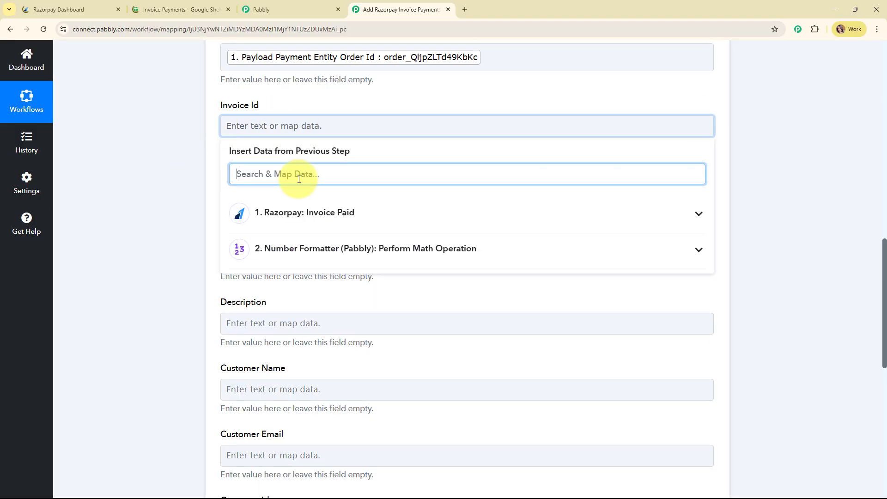
{"action": "type", "text": "id"}
{"action": "left_click", "coordinate": [323, 258]}
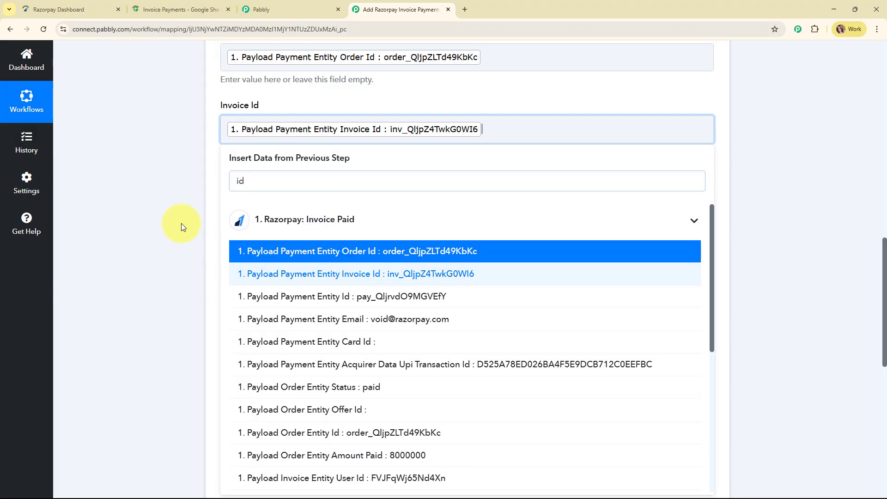
{"action": "left_click", "coordinate": [179, 224]}
- Map the Number Formatter step's Result into the Amount field
{"action": "scroll", "coordinate": [434, 176], "scroll_direction": "down", "scroll_amount": 2}
{"action": "left_click", "coordinate": [310, 107]}
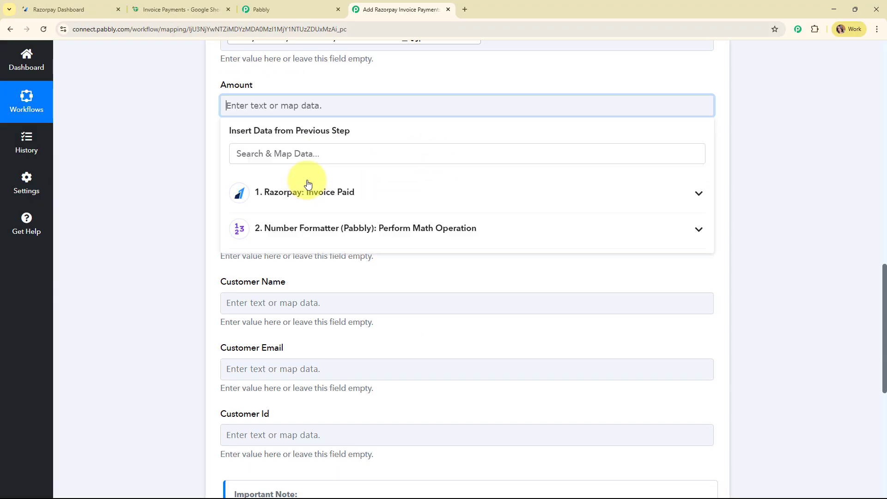
{"action": "left_click", "coordinate": [308, 230]}
{"action": "left_click", "coordinate": [341, 291]}
{"action": "left_click", "coordinate": [130, 248]}
- Map the Razorpay trigger's Payload Payment Entity Contact into the Phone Number field, searching the data for "+"
{"action": "left_click", "coordinate": [284, 182]}
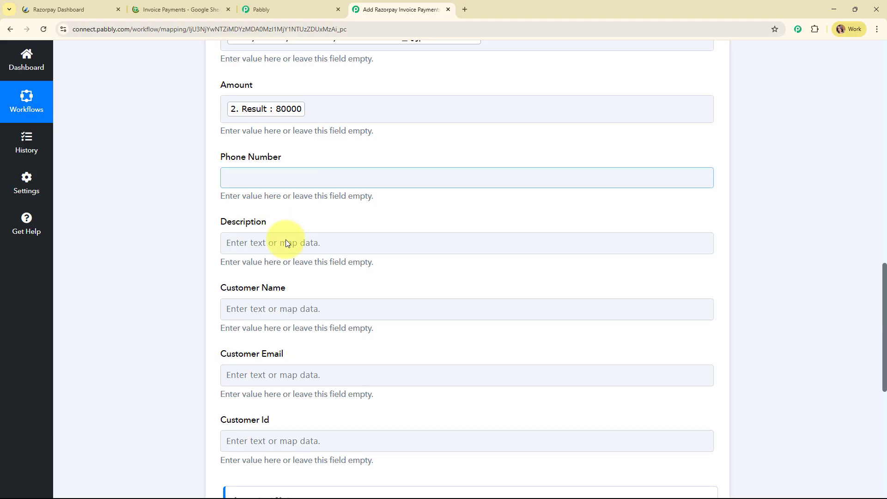
{"action": "type", "text": "ph"}
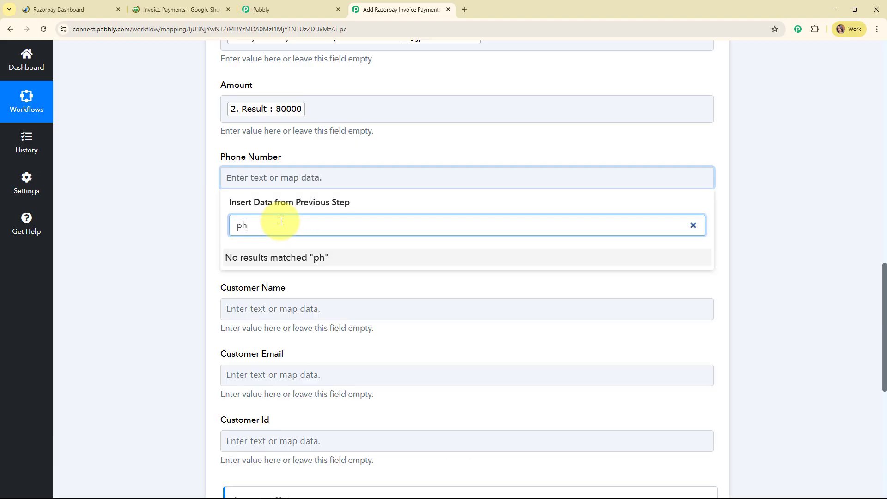
{"action": "key", "text": "BackSpace"}
{"action": "key", "text": "BackSpace"}
{"action": "type", "text": "+"}
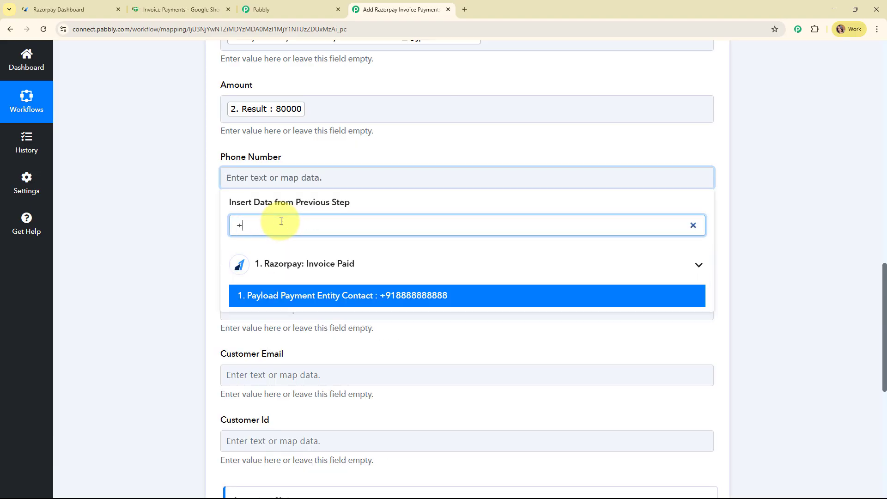
{"action": "left_click", "coordinate": [336, 298]}
{"action": "left_click", "coordinate": [148, 251]}
- Map the Razorpay trigger's description data into the Description field, searching the data for "des"
{"action": "scroll", "coordinate": [347, 224], "scroll_direction": "down", "scroll_amount": 3}
{"action": "left_click", "coordinate": [302, 111]}
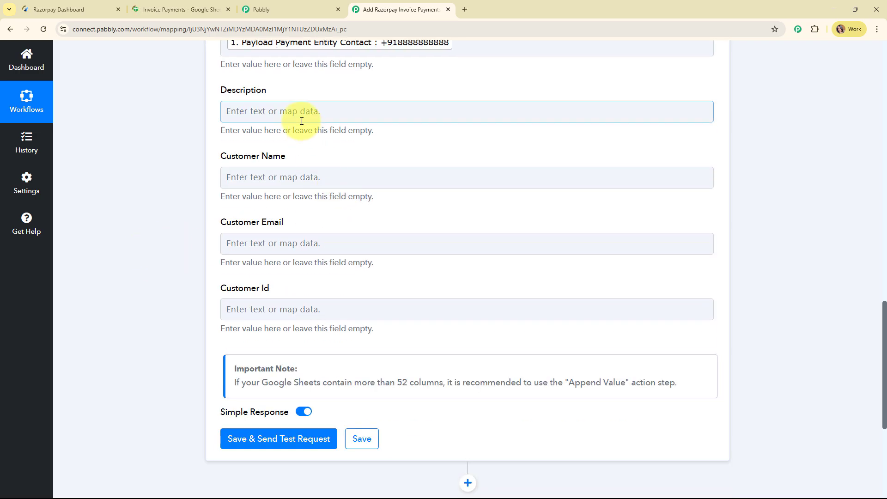
{"action": "type", "text": "des"}
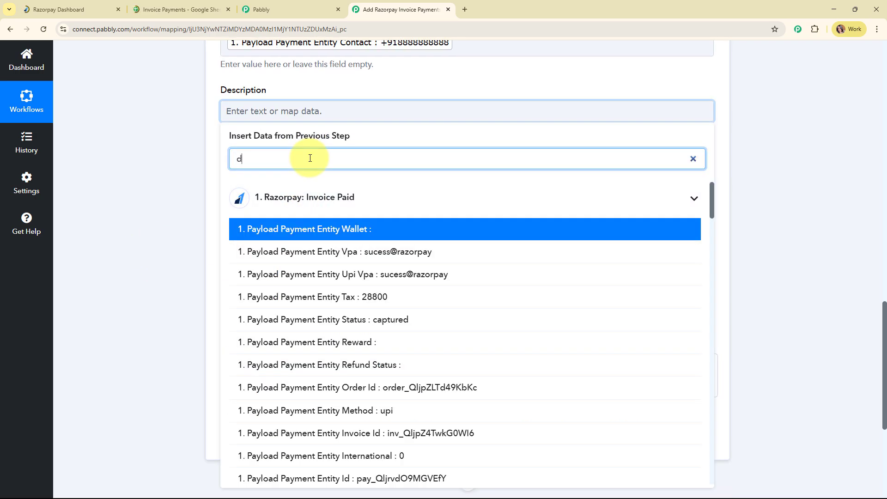
{"action": "left_click", "coordinate": [243, 231]}
{"action": "scroll", "coordinate": [305, 97], "scroll_direction": "down", "scroll_amount": 2}
- Map Payload Invoice Entity Customer Details Name into Customer Name and Payload Invoice Entity Customer Details Email into Customer Email
{"action": "left_click", "coordinate": [305, 97]}
{"action": "left_click", "coordinate": [297, 176]}
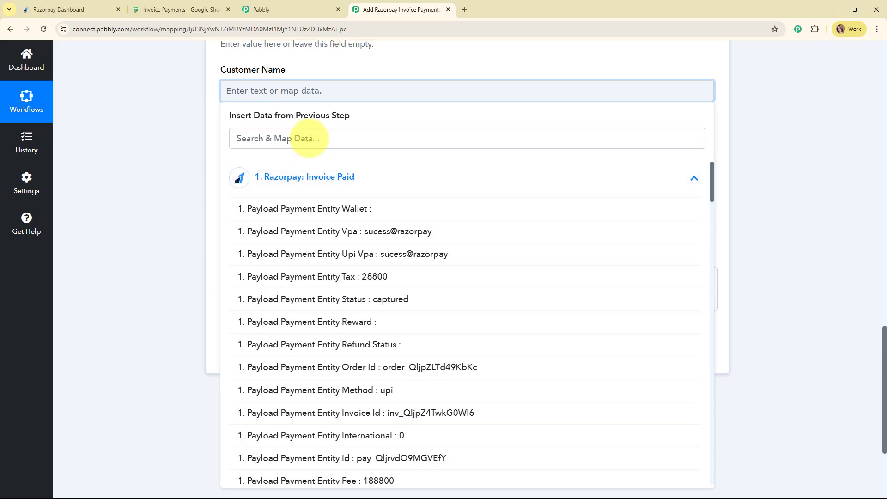
{"action": "left_click", "coordinate": [309, 138]}
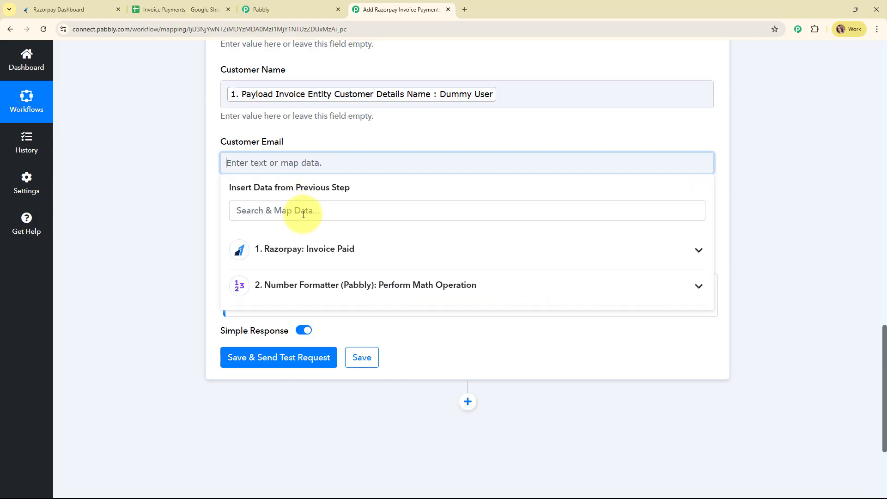
{"action": "left_click", "coordinate": [304, 214]}
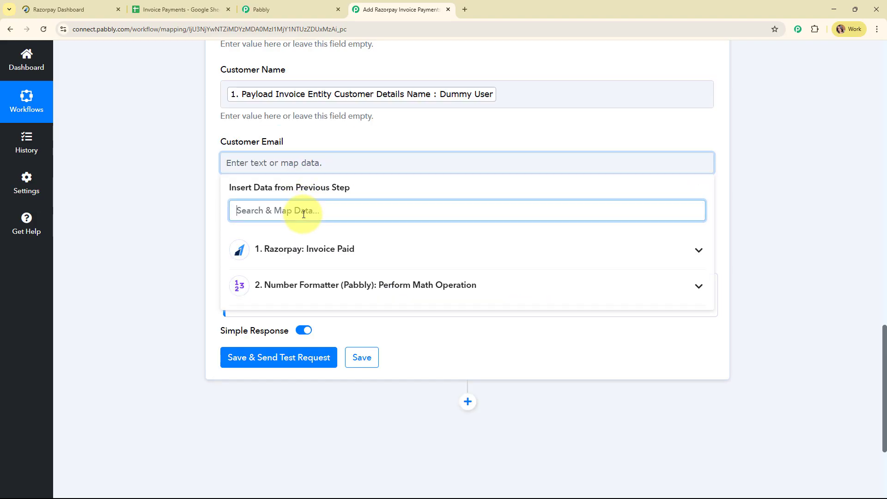
{"action": "type", "text": "a"}
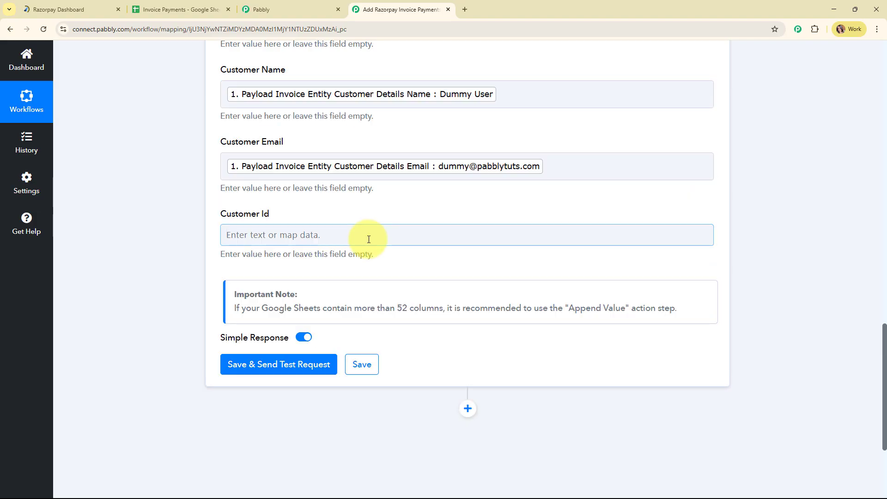
- Map Payload Invoice Entity Customer Id into the Customer Id field, and save the Google Sheets action with a test request
{"action": "left_click", "coordinate": [366, 236]}
{"action": "left_click", "coordinate": [357, 280]}
{"action": "type", "text": "id"}
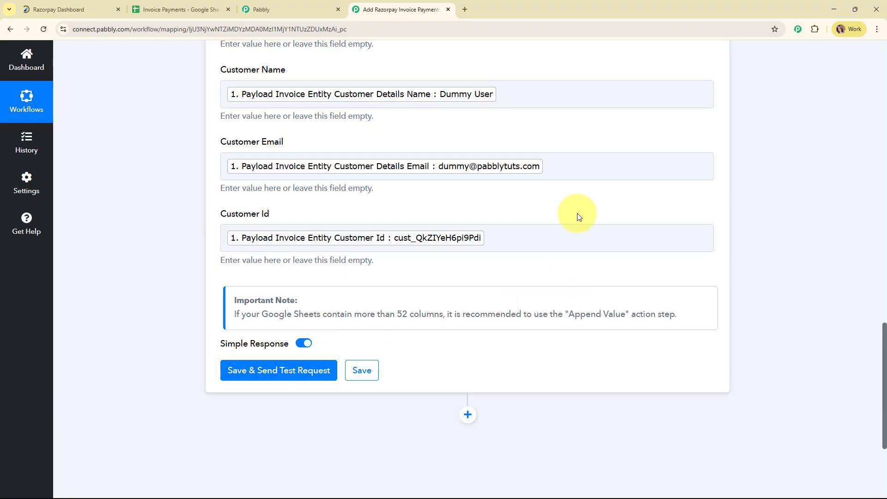
{"action": "scroll", "coordinate": [578, 217], "scroll_direction": "down", "scroll_amount": 1}
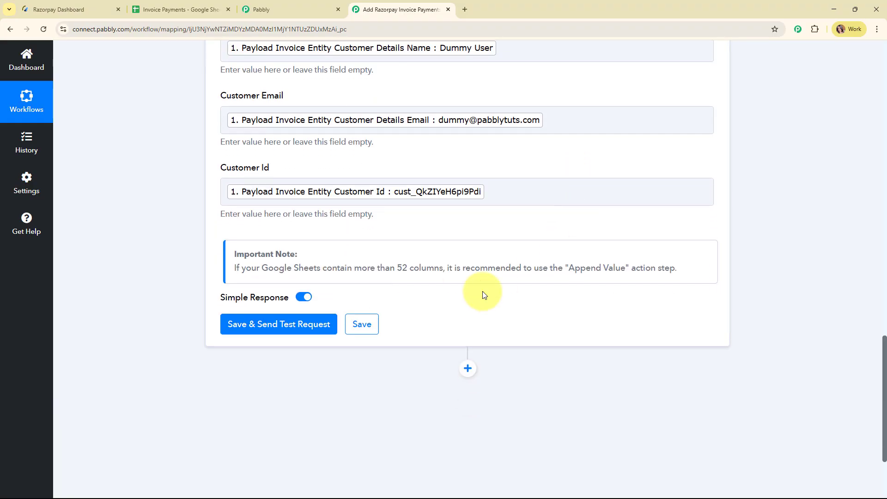
{"action": "left_click", "coordinate": [279, 324]}
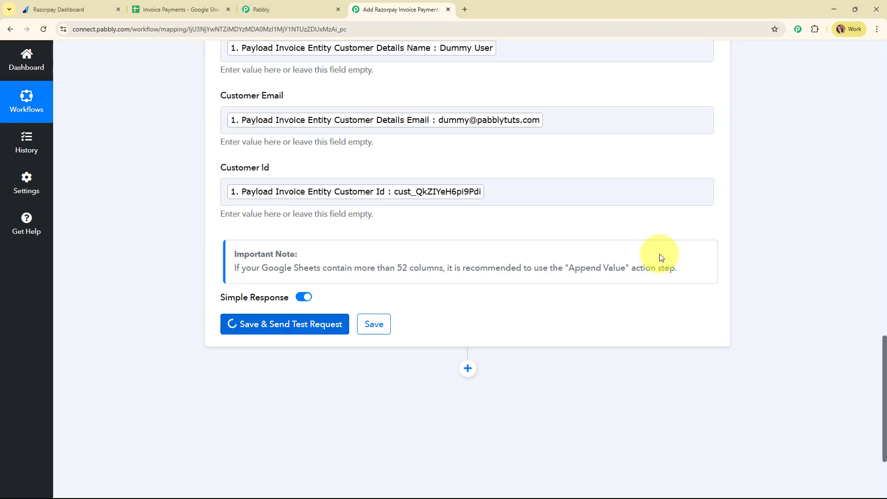
- Check the response received from the Google Sheets test request and collapse the Add New Row action
{"action": "scroll", "coordinate": [771, 254], "scroll_direction": "down", "scroll_amount": 4}
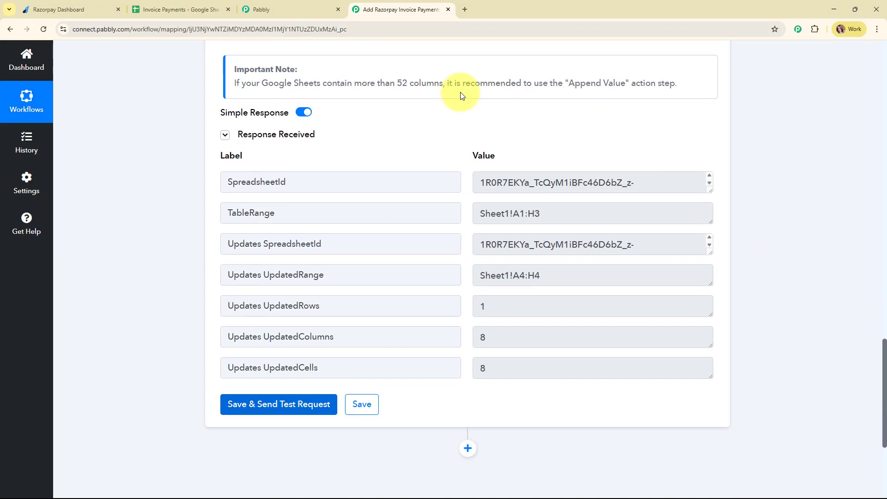
{"action": "scroll", "coordinate": [776, 325], "scroll_direction": "up", "scroll_amount": 20}
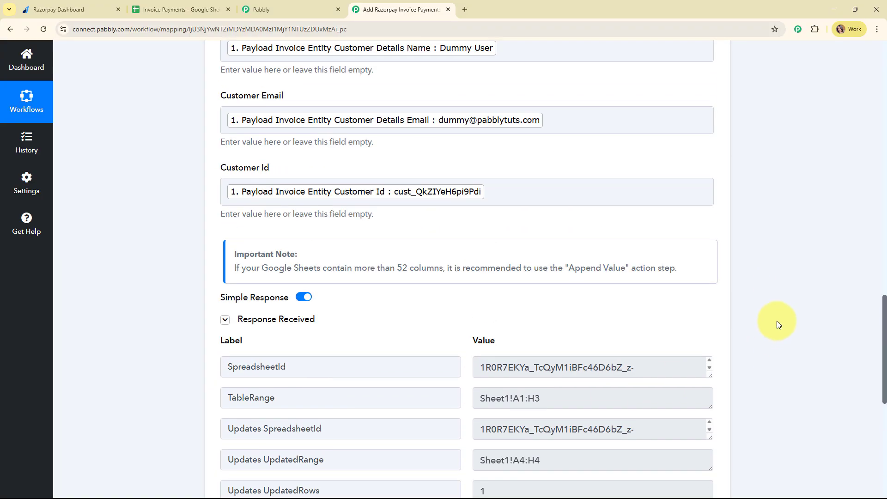
{"action": "scroll", "coordinate": [776, 320], "scroll_direction": "up", "scroll_amount": 4}
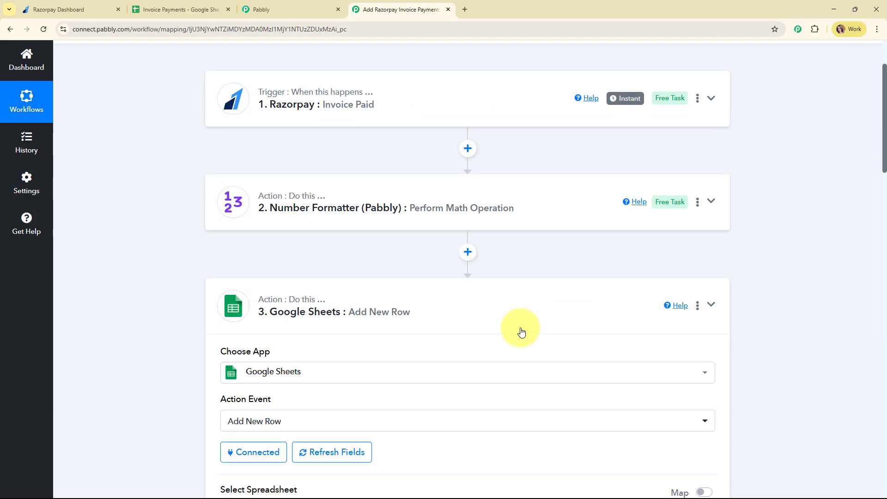
{"action": "left_click", "coordinate": [507, 306]}
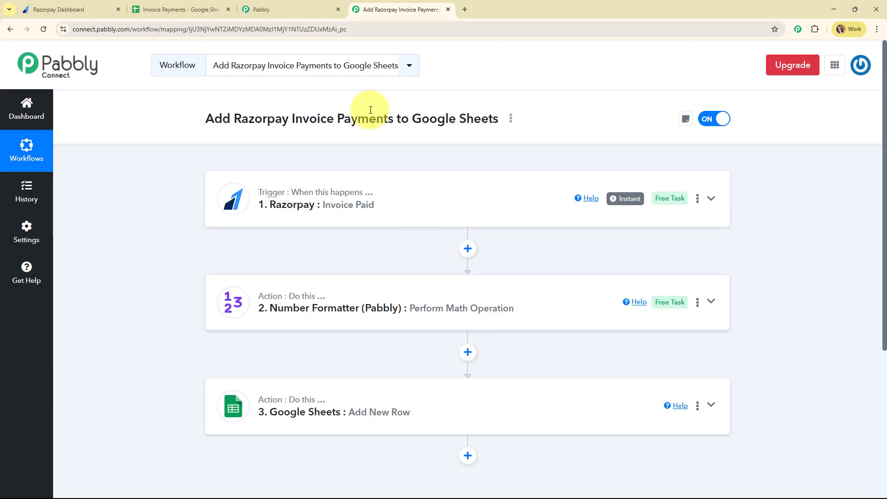
- Switch to the Invoice Payments Google Sheet and set its zoom to 125%
{"action": "left_click", "coordinate": [175, 5]}
{"action": "left_click", "coordinate": [134, 89]}
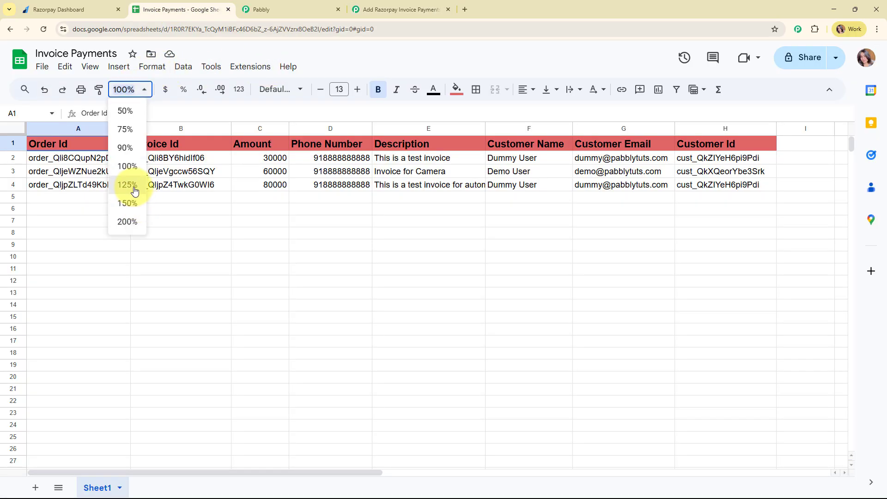
{"action": "left_click", "coordinate": [134, 191]}
- Examine the row 4 entries in the Invoice Payments sheet, from Order Id through Customer Id
{"action": "left_click", "coordinate": [81, 203]}
{"action": "left_click", "coordinate": [245, 205]}
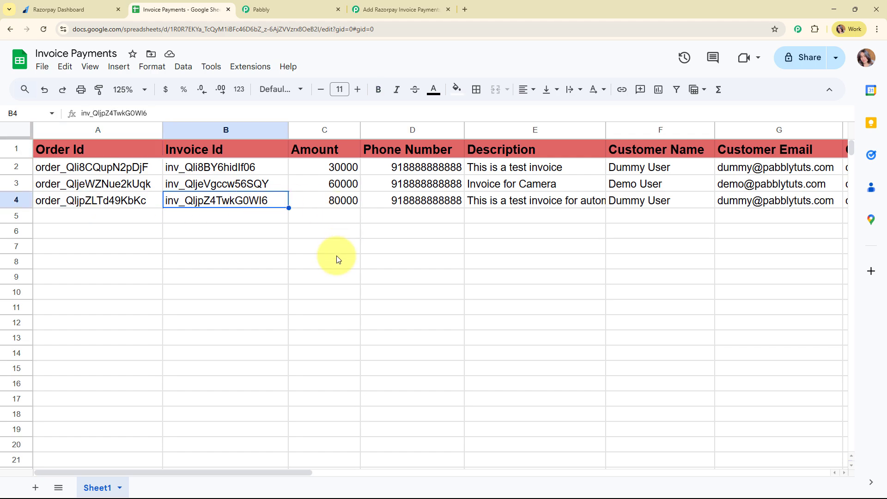
{"action": "left_click_drag", "start_coordinate": [262, 469], "coordinate": [390, 474]}
{"action": "left_click", "coordinate": [247, 205]}
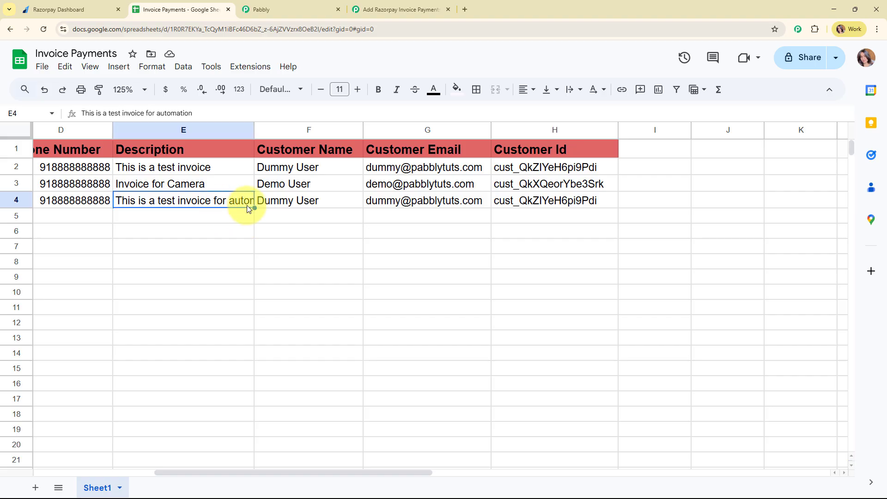
{"action": "left_click", "coordinate": [330, 206]}
{"action": "left_click", "coordinate": [477, 203]}
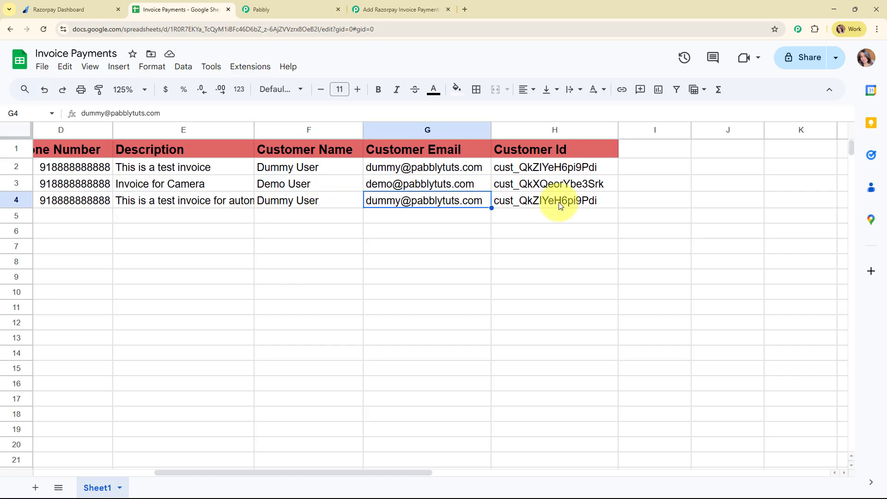
{"action": "left_click", "coordinate": [561, 205]}
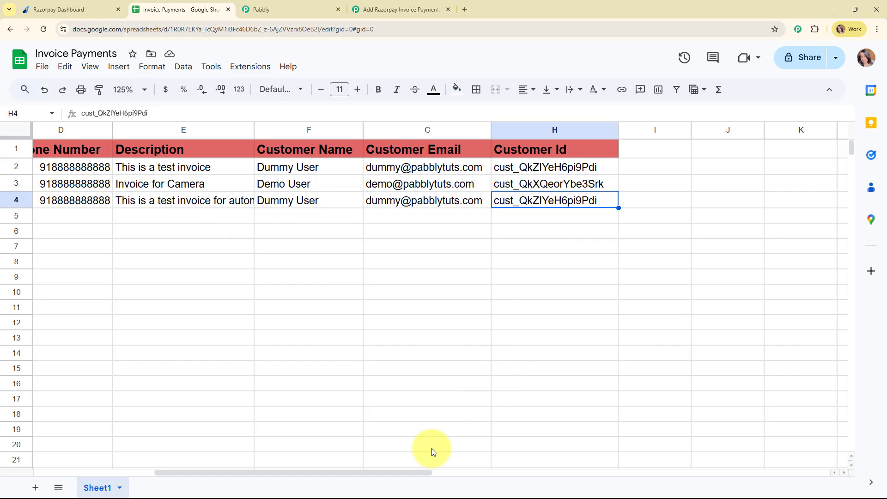
{"action": "left_click_drag", "start_coordinate": [407, 471], "coordinate": [150, 471]}
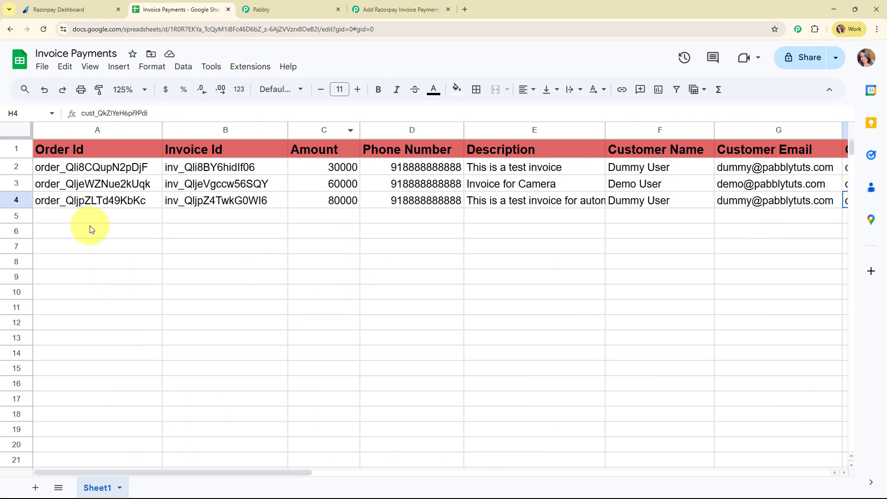
- Return to the Pabbly Connect workflow and review its title, Razorpay trigger, Number Formatter action and Google Sheets action
{"action": "left_click", "coordinate": [430, 5]}
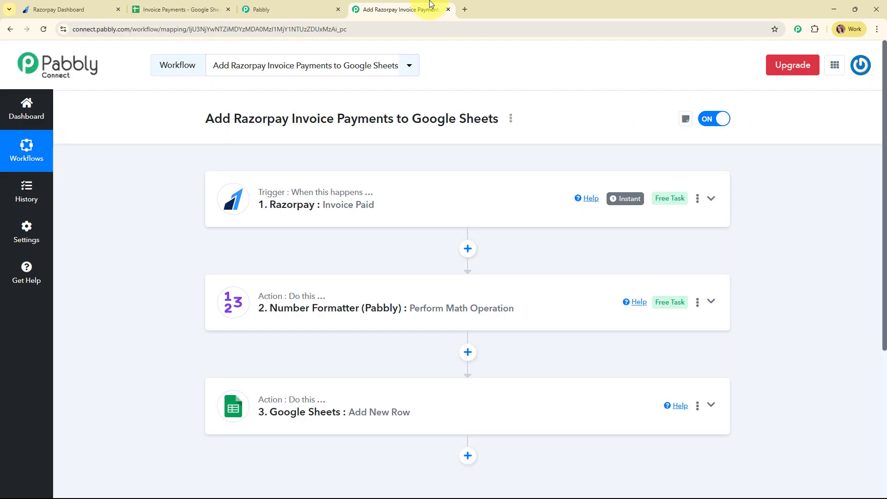
{"action": "scroll", "coordinate": [467, 146], "scroll_direction": "down", "scroll_amount": 1}
{"action": "mouse_move", "coordinate": [268, 143]}
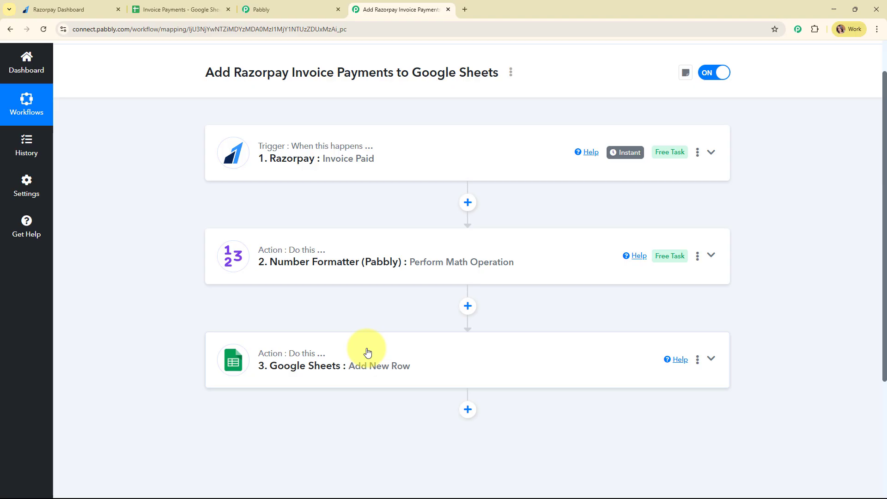
{"action": "scroll", "coordinate": [367, 348], "scroll_direction": "up", "scroll_amount": 1}
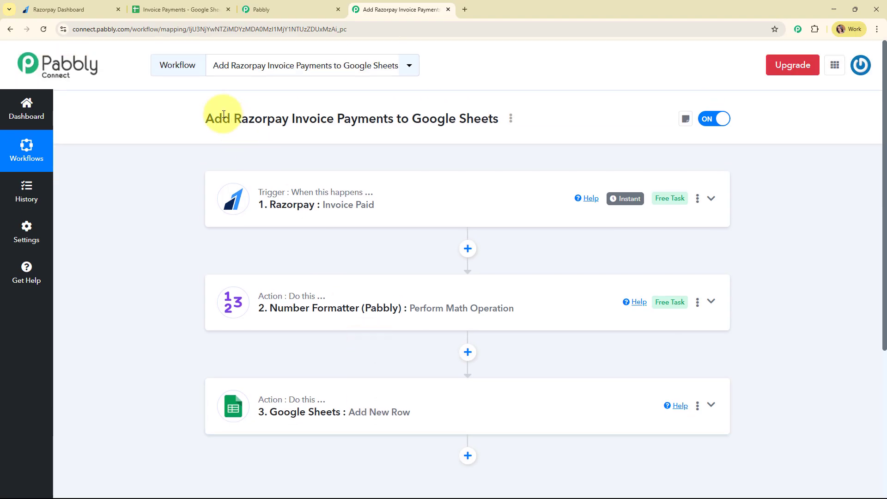
{"action": "left_click_drag", "start_coordinate": [200, 119], "coordinate": [505, 122]}
{"action": "left_click", "coordinate": [495, 167]}
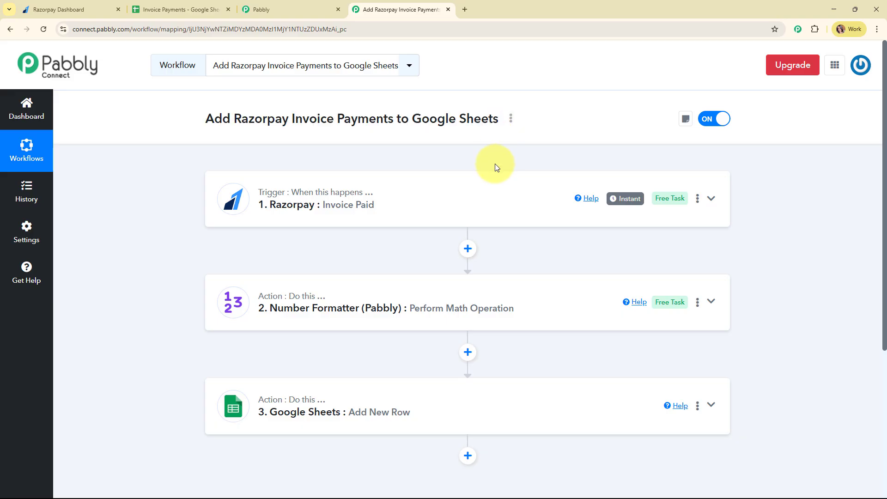